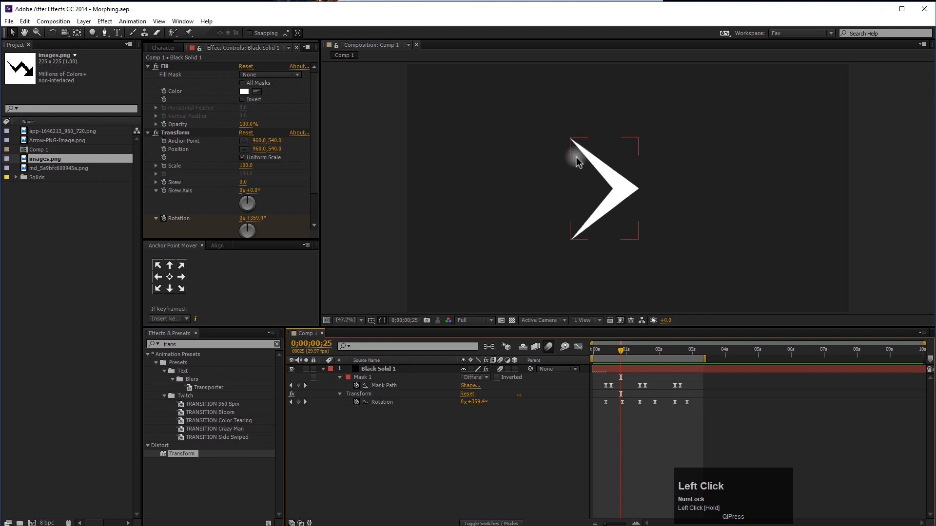
Step: Scrub through and play back the arrow morphing animation in Comp 1
left_click_drag(620, 350, 654, 351)
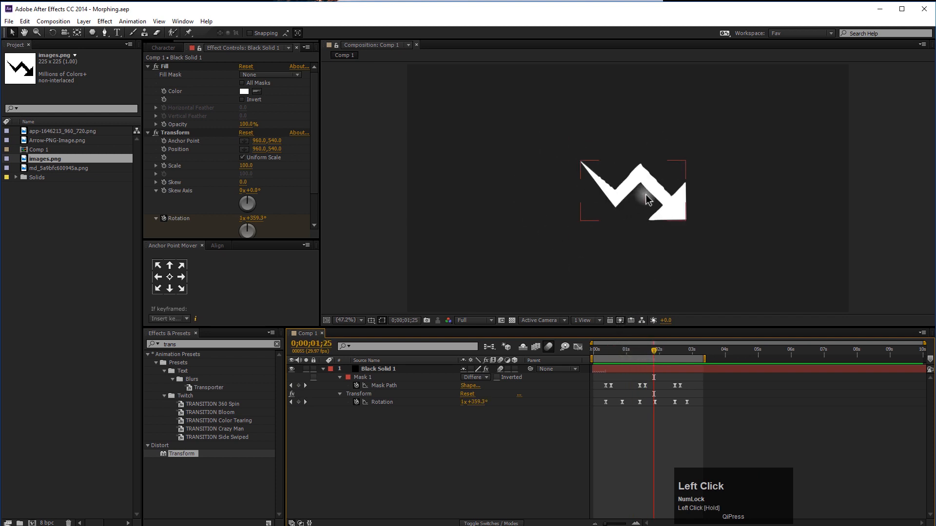
left_click_drag(654, 351, 547, 349)
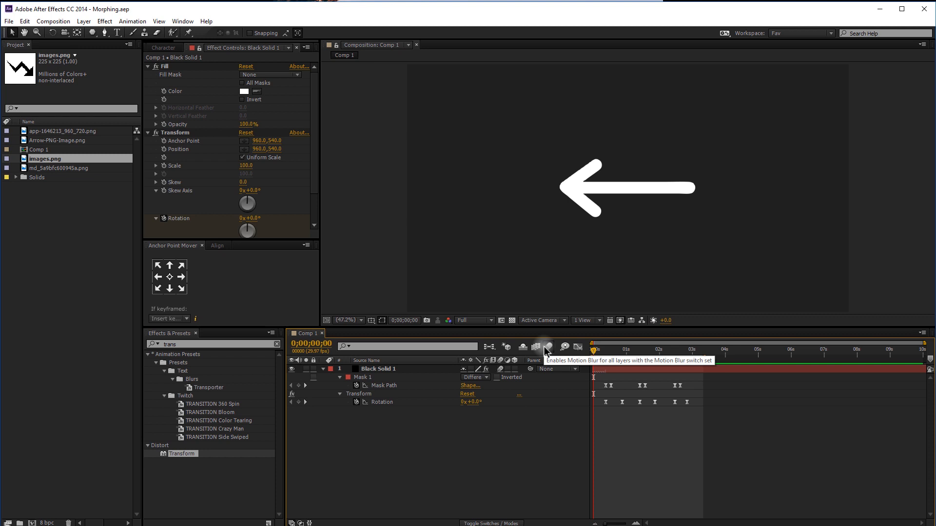
left_click(546, 346)
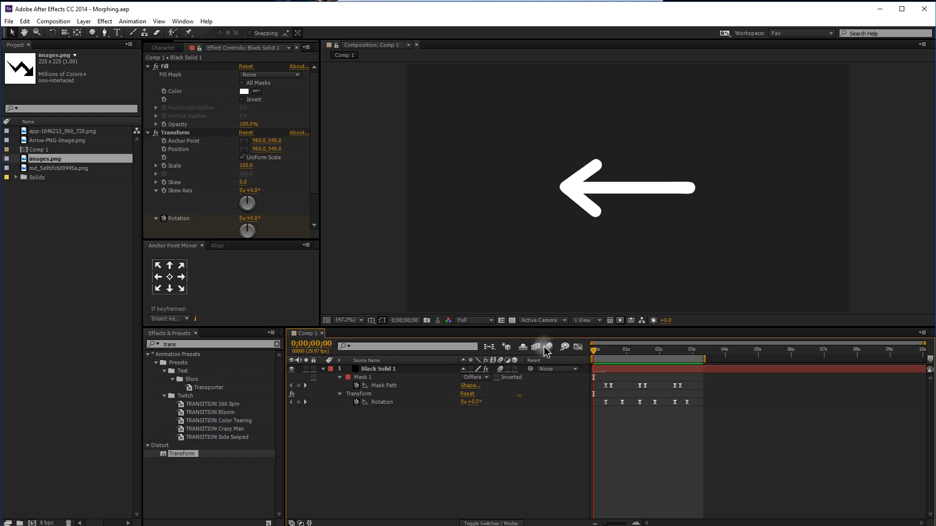
key("space")
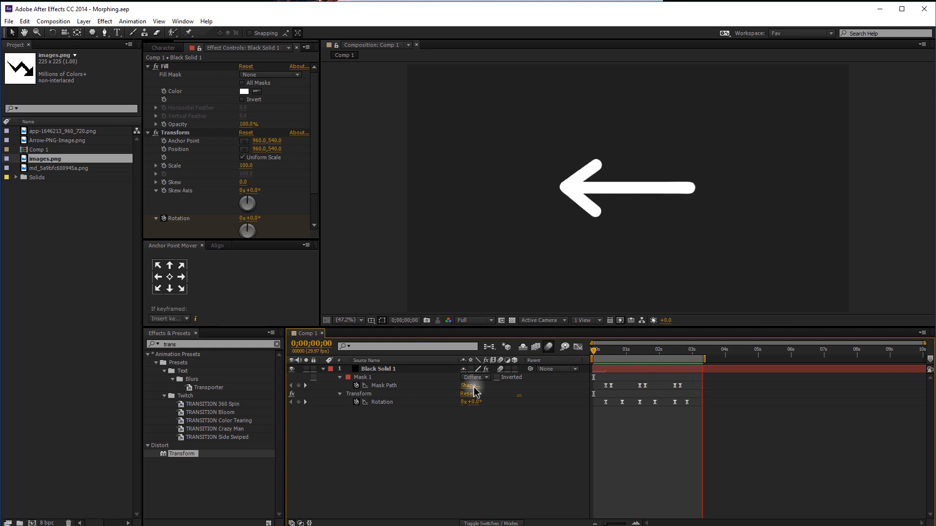
left_click(422, 405)
left_click_drag(476, 473, 437, 482)
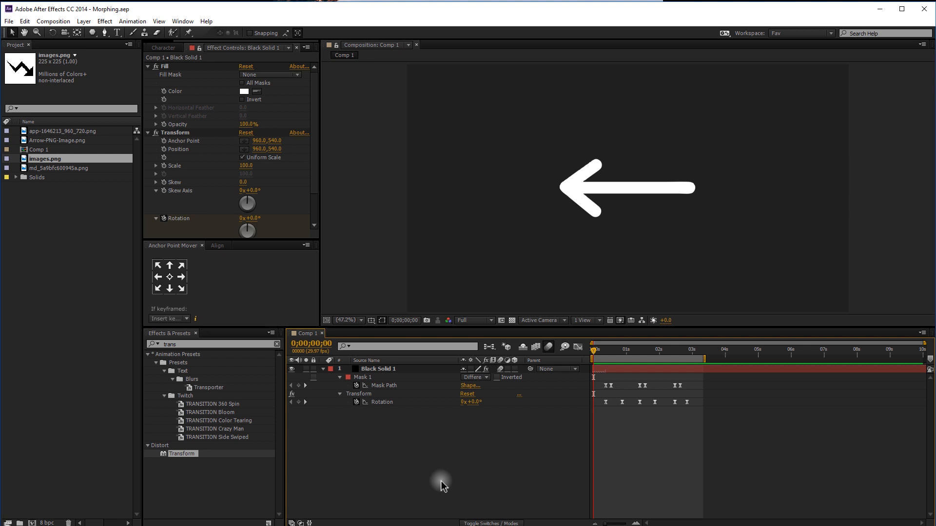
left_click(440, 481)
Step: Create a new 1920 x 1080 composition, 10 seconds long at 29.97 fps, keeping the proposed settings
left_click(53, 21)
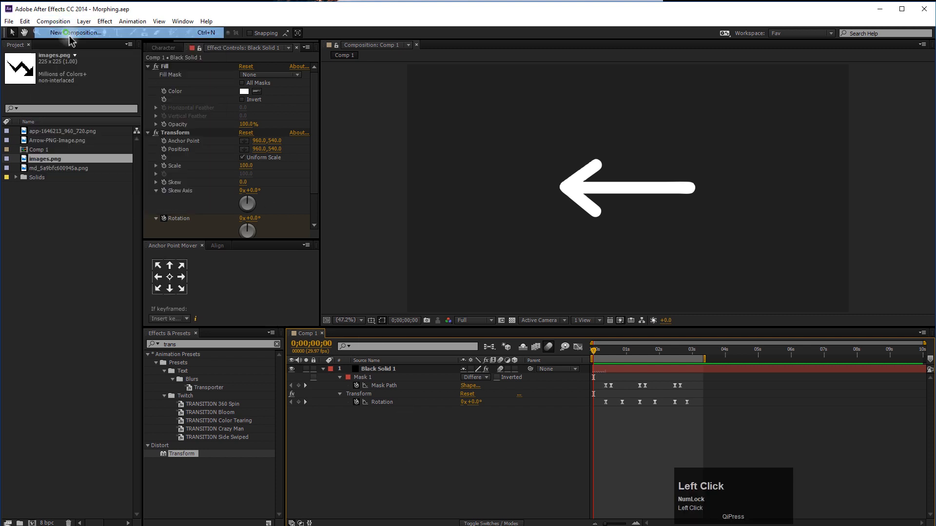
left_click(66, 31)
left_click(587, 390)
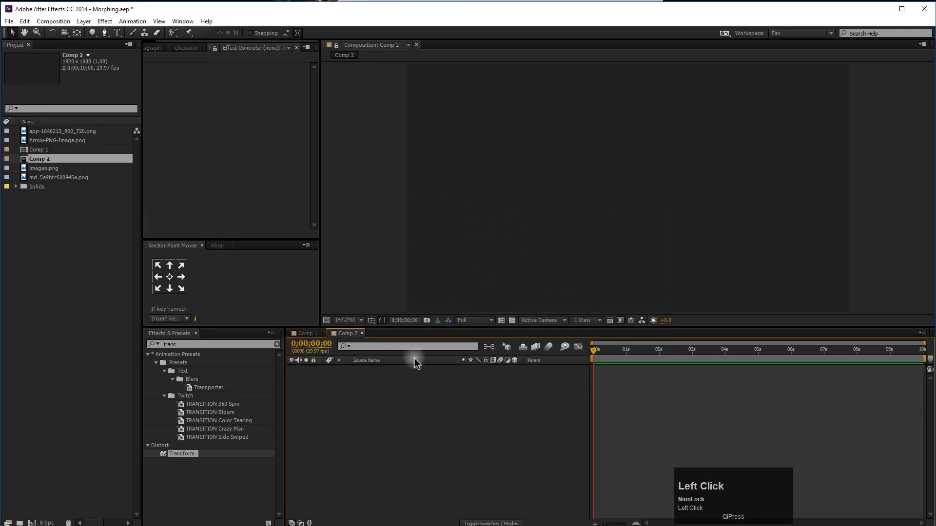
Step: Add a full-height white star as a new shape layer with the Star tool and clear the effects search
left_click_drag(97, 33, 125, 78)
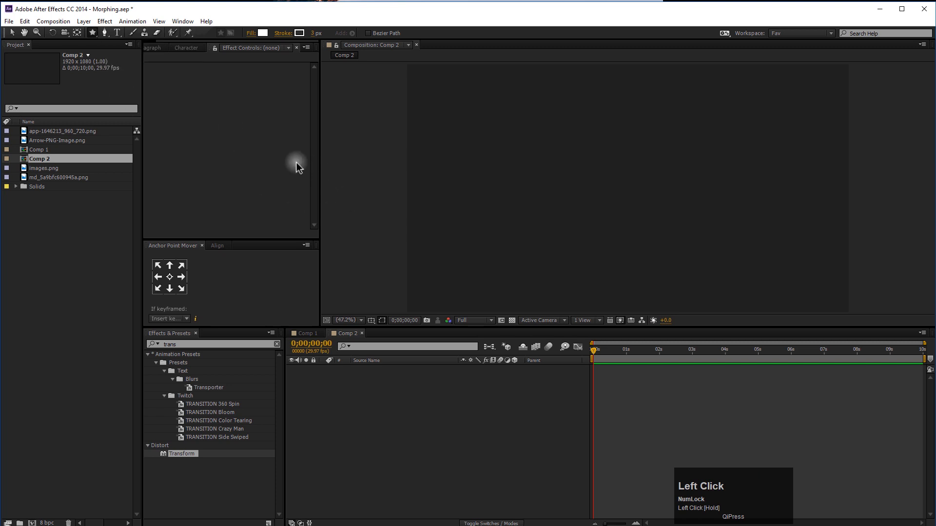
double_click(94, 33)
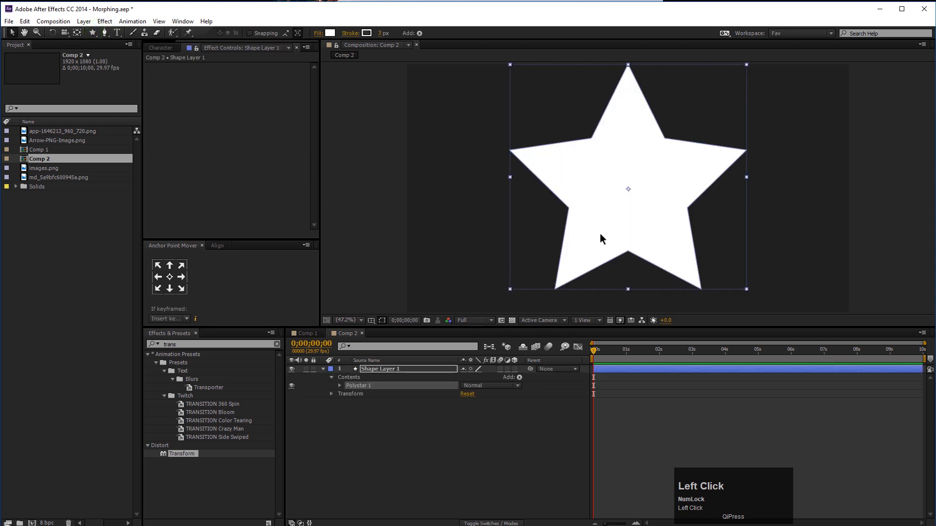
left_click(360, 320)
left_click(358, 331)
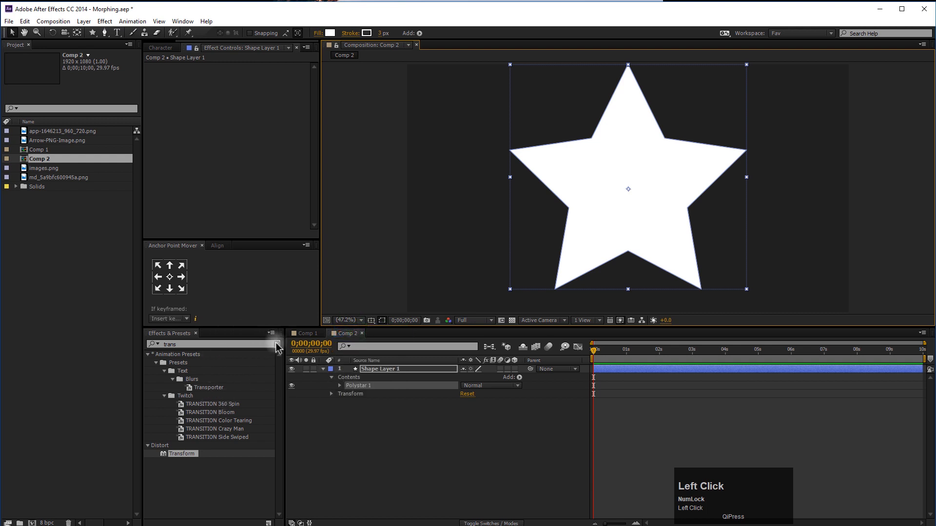
left_click(276, 344)
Step: Reduce the star path's outer radius to about 469 and its inner radius to about 229
left_click(396, 427)
left_click(339, 385)
left_click(348, 394)
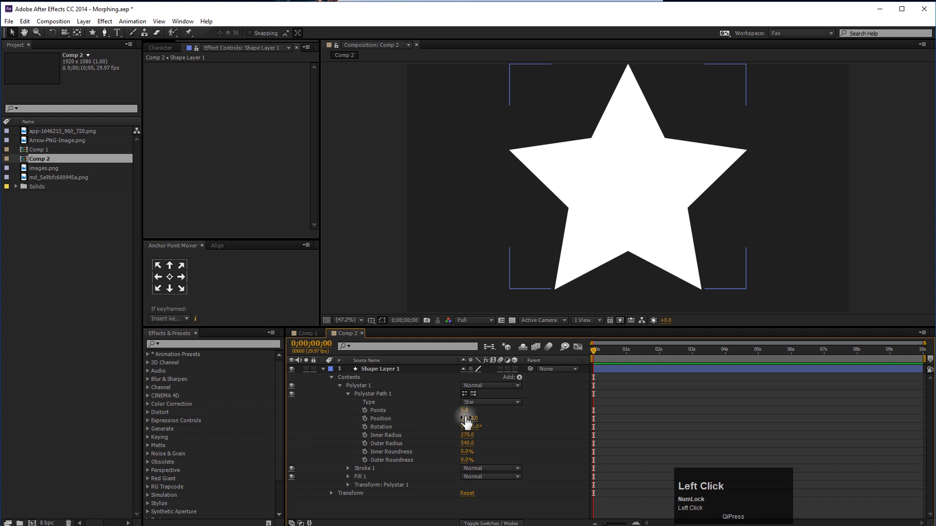
left_click(507, 416)
left_click(348, 394)
left_click(349, 395)
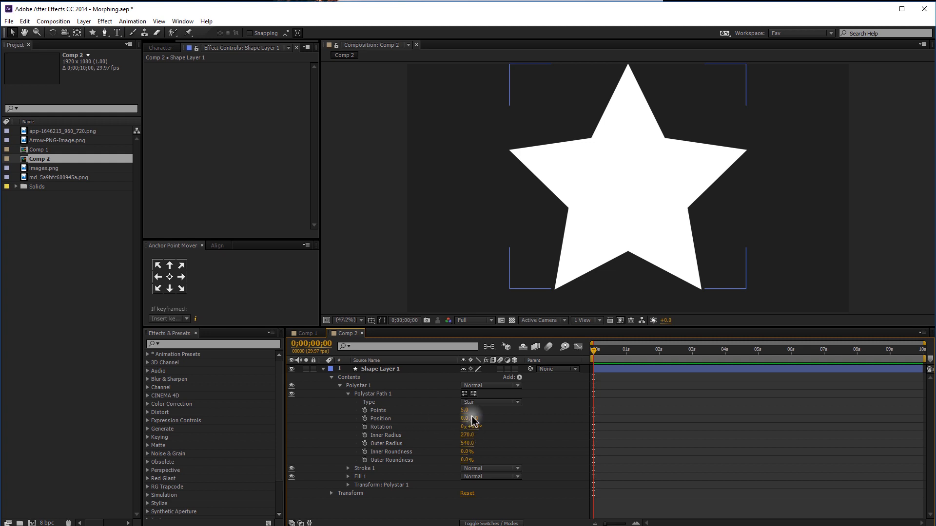
left_click_drag(467, 444, 445, 436)
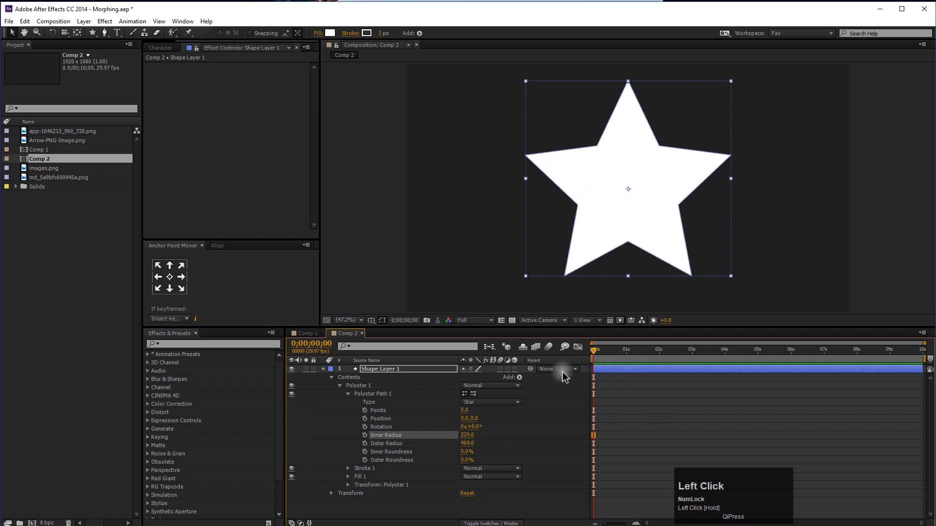
left_click(332, 380)
left_click(322, 370)
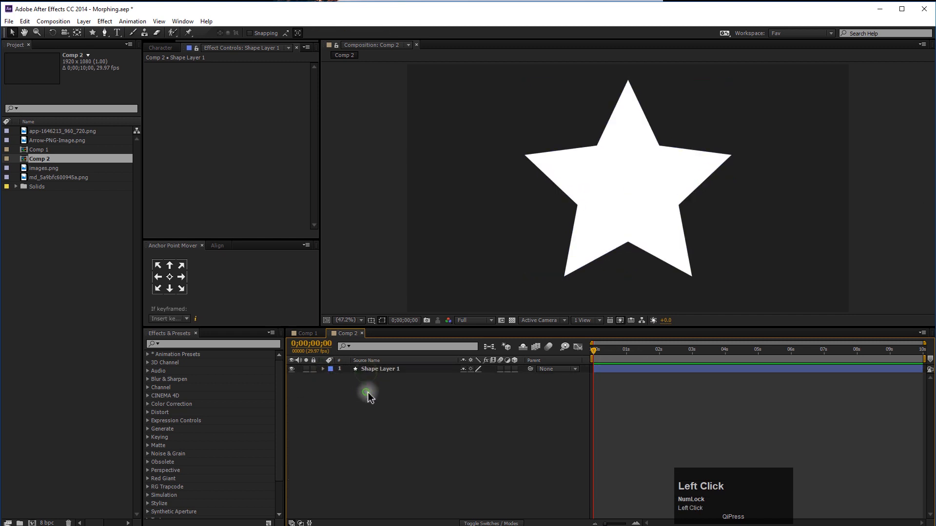
left_click(387, 370)
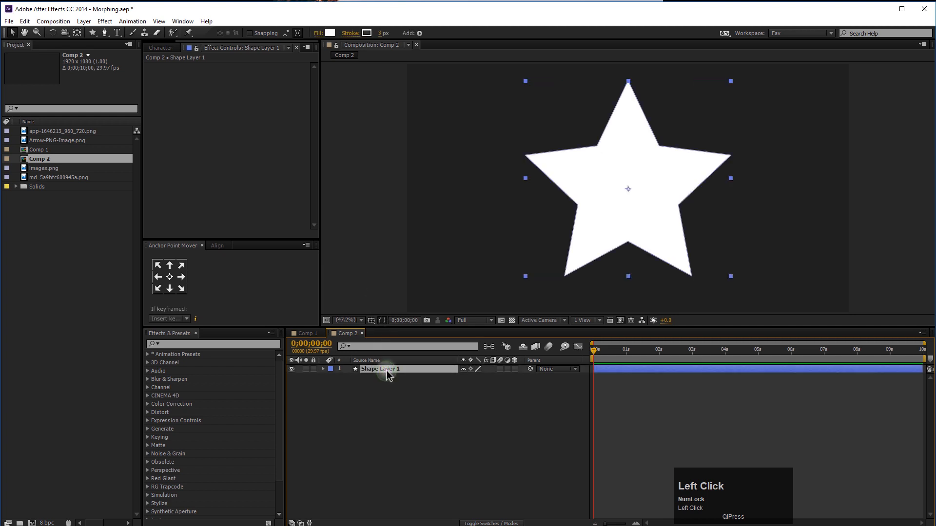
left_click(92, 33)
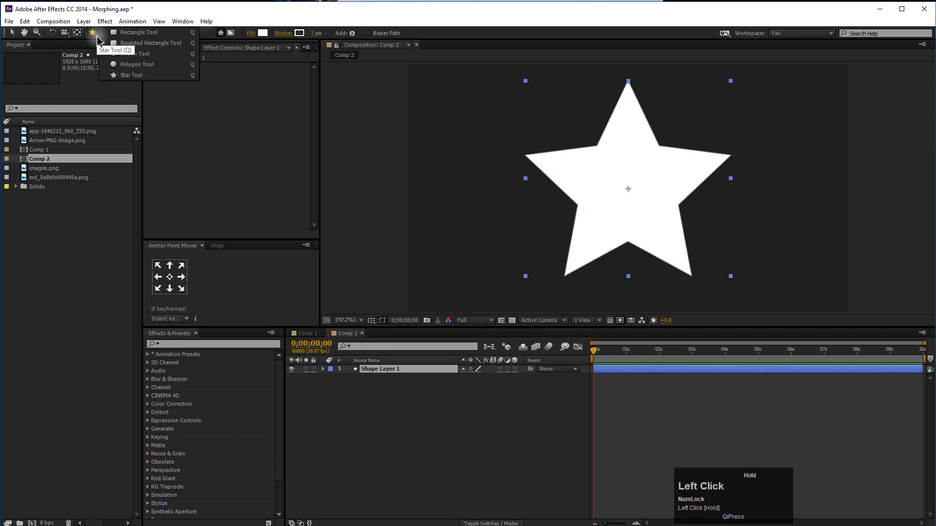
left_click(396, 383)
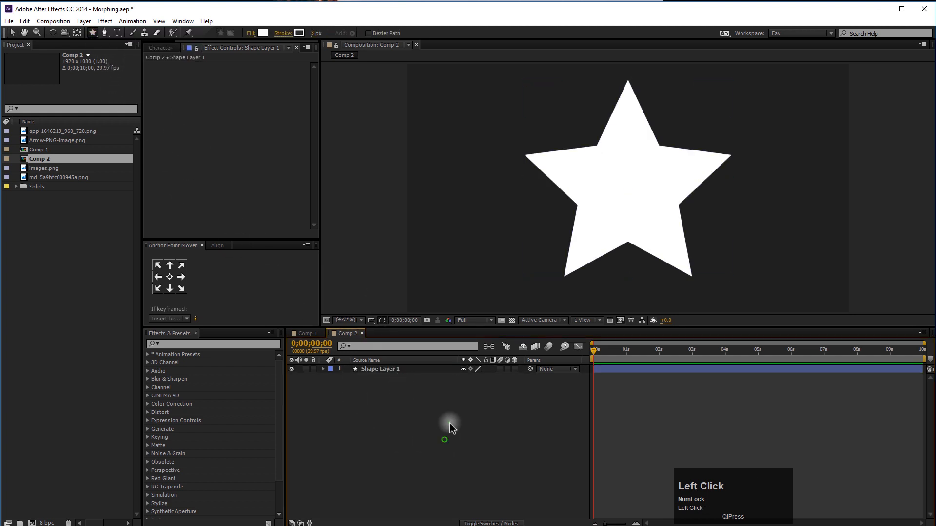
Step: Rename the star's shape layer as Star
left_click(401, 370)
key("Return")
type("Satr")
key("BackSpace")
key("BackSpace")
key("BackSpace")
type("tar")
key("Return")
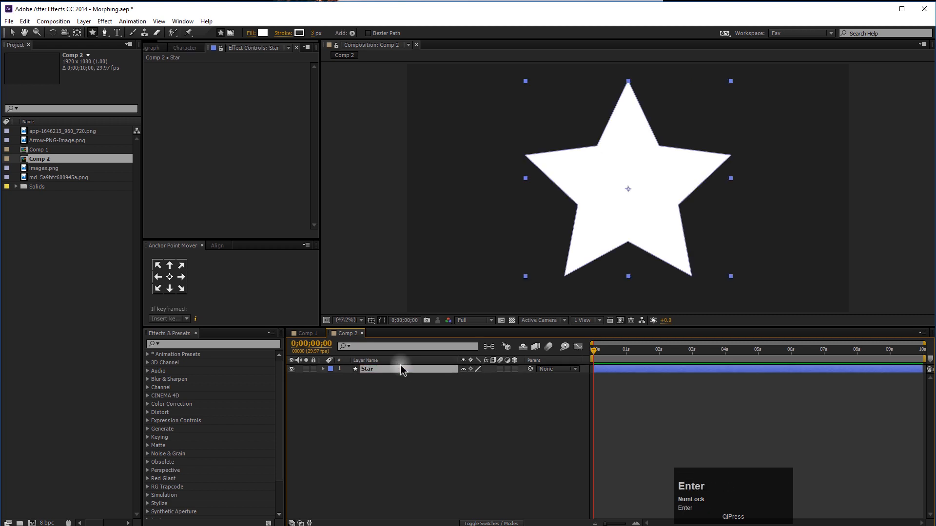
Step: Add a full-frame rectangle as a separate new shape layer with the Rectangle tool and no layer selected
left_click(379, 457)
mouse_move(92, 33)
left_mouse_down()
mouse_move(122, 61)
mouse_move(117, 32)
mouse_move(104, 34)
left_mouse_up()
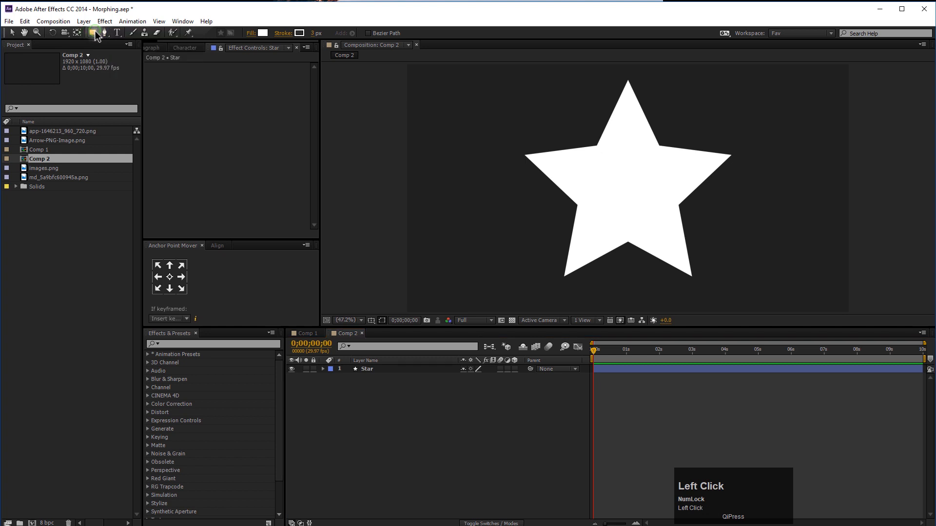
double_click(93, 33)
Step: Set the rectangle path's size to 500 x 500 with unlinked proportions, and enlarge it proportionally to about 563 x 563
left_click(334, 385)
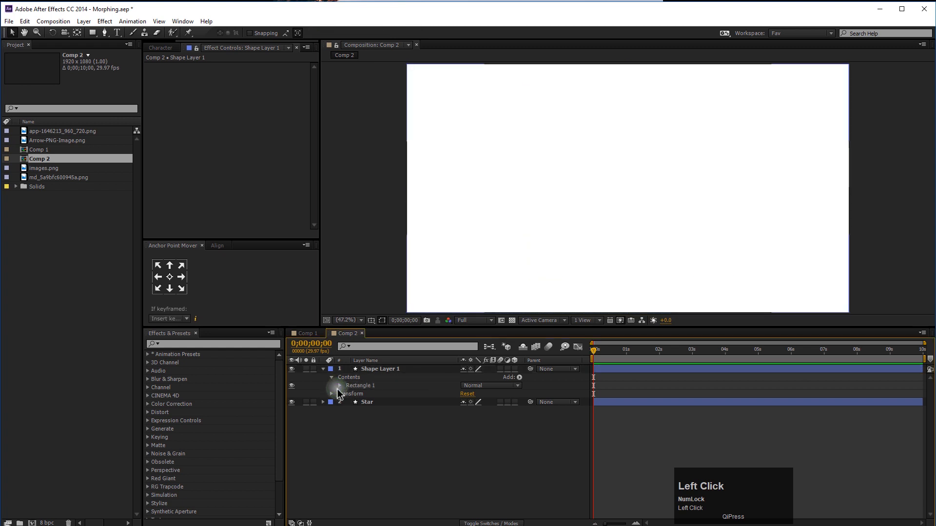
left_click(339, 386)
left_click(348, 394)
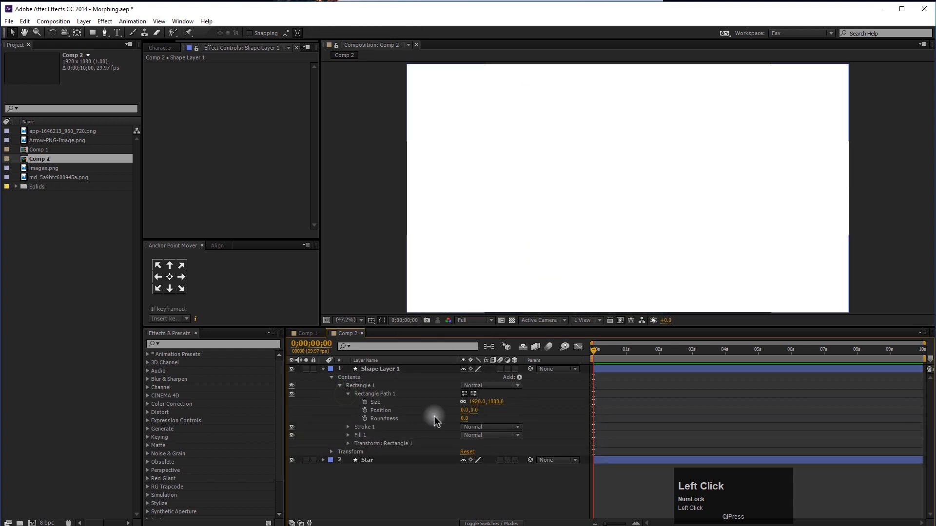
left_click(477, 402)
type("500")
key("Tab")
type("500")
key("Tab")
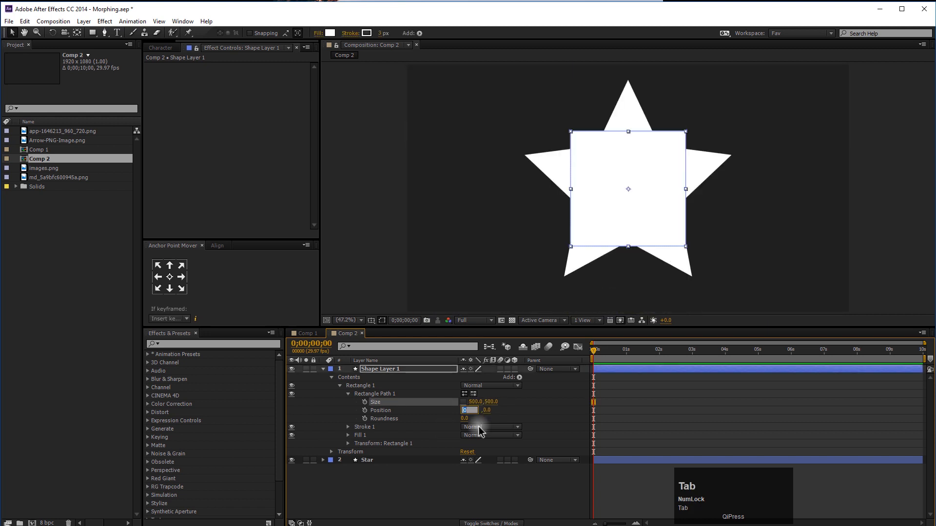
left_click(460, 406)
left_click_drag(469, 403, 507, 400)
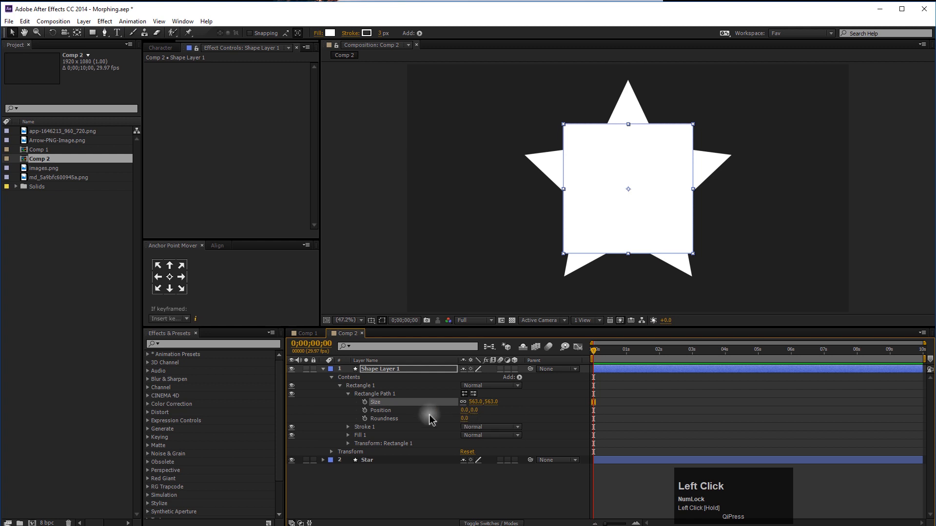
Step: Rotate the square's shape layer to 45 degrees
key("r")
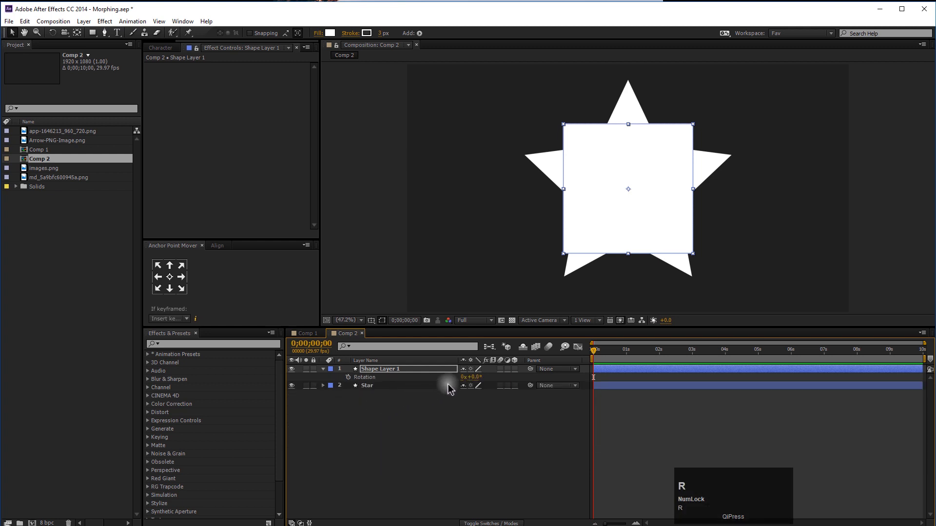
left_click_drag(475, 378, 483, 377)
left_click(482, 377)
type("45")
key("Return")
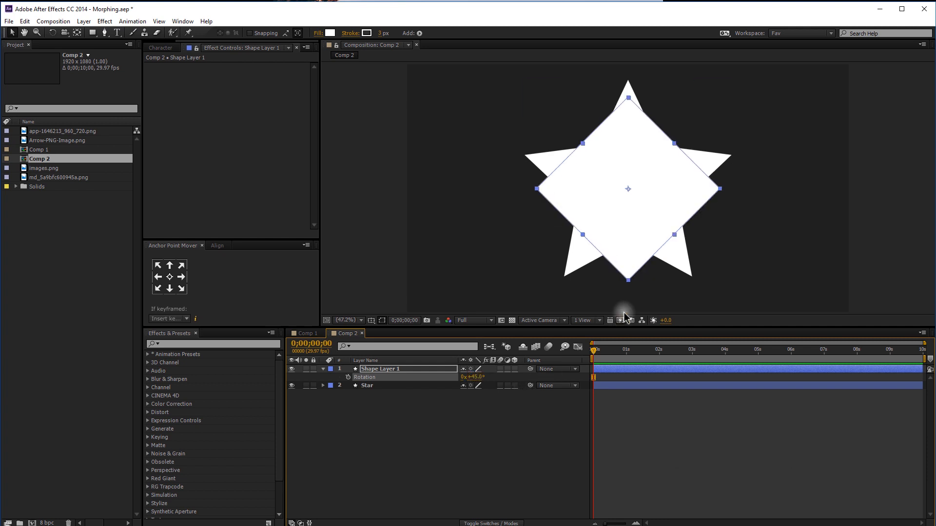
Step: Rename the rotated rectangle's shape layer as Square
left_click(522, 446)
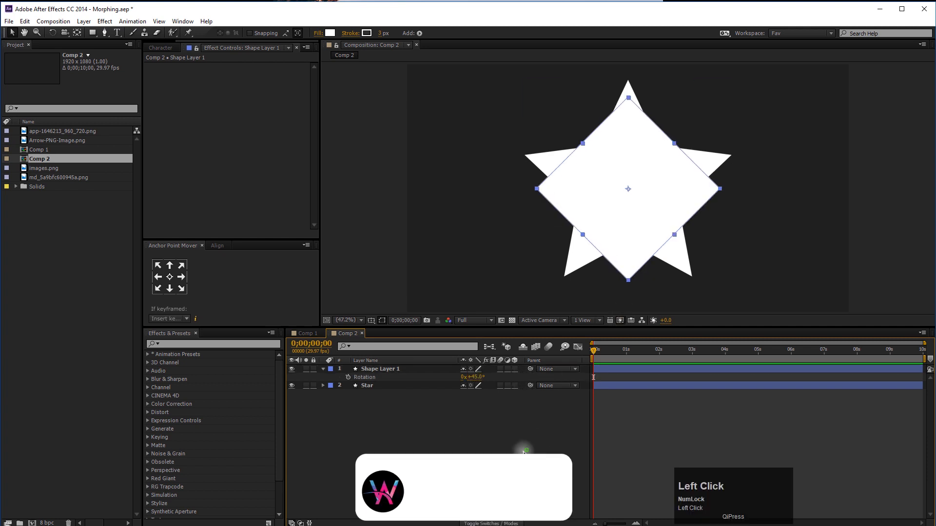
left_click(385, 371)
key("Return")
type("Squ")
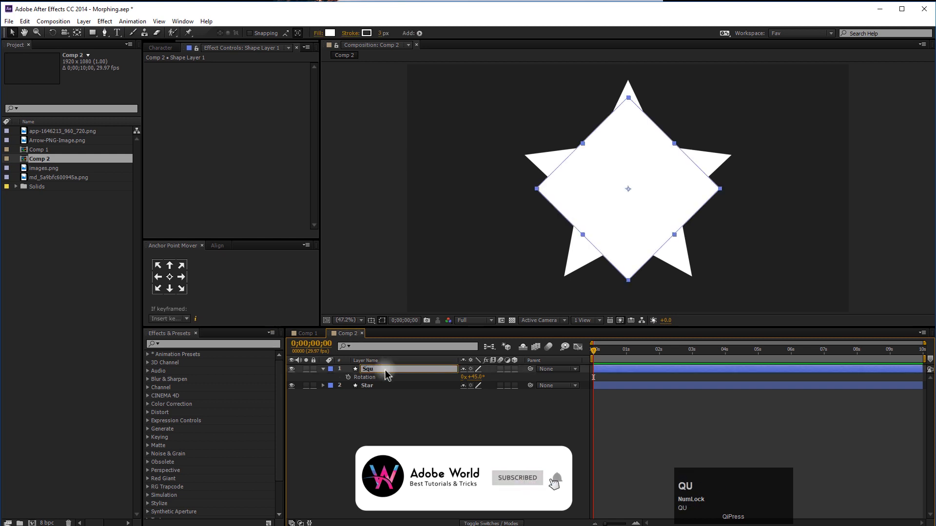
type("are")
key("Return")
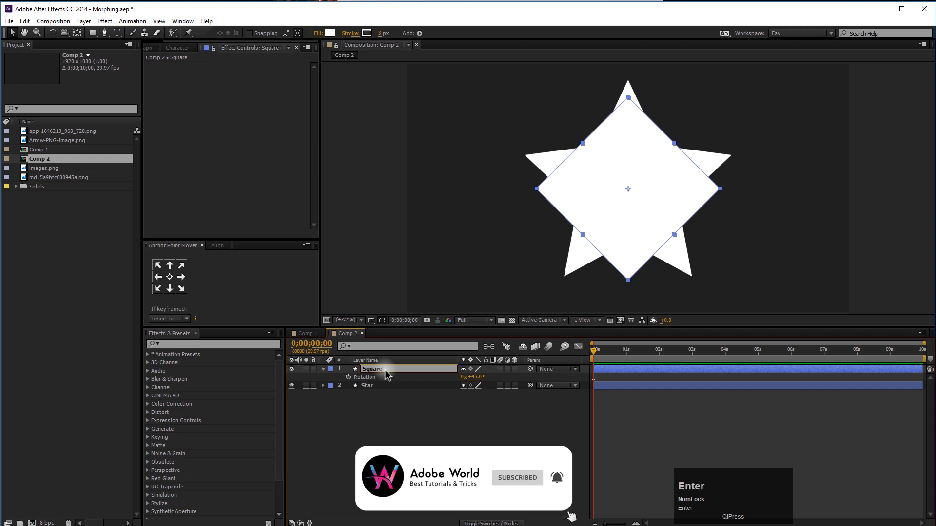
Step: Add a full-frame ellipse as a new shape layer with the Ellipse tool and no layer selected
left_click(386, 477)
left_click_drag(99, 35, 114, 59)
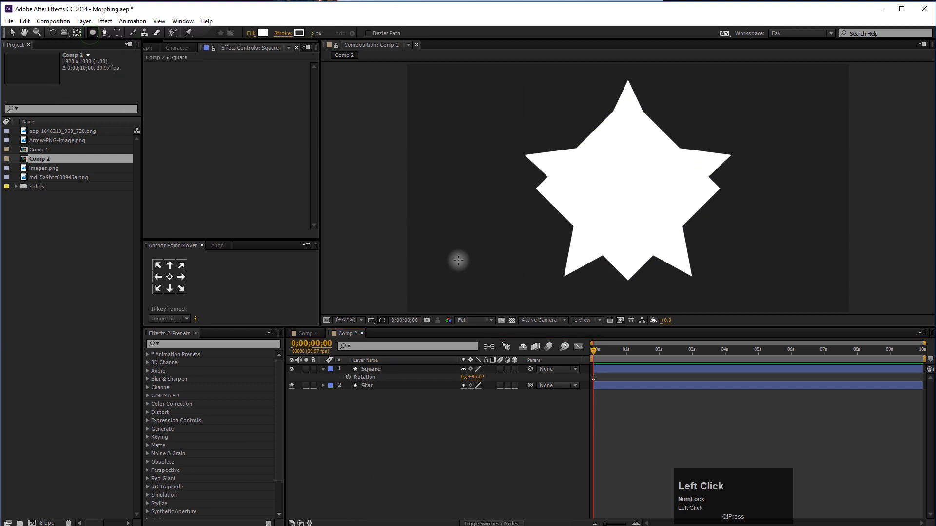
double_click(95, 35)
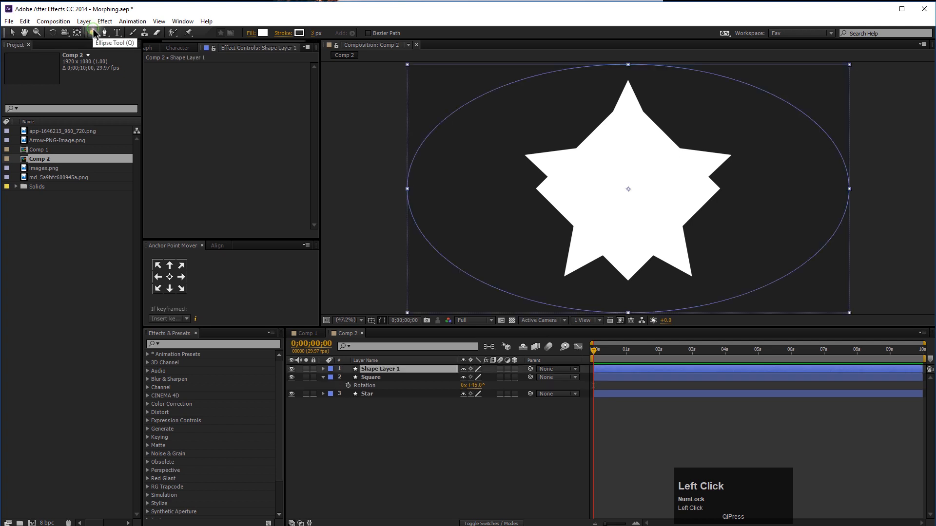
Step: Turn the ellipse into a 600 x 600 circle with unlinked proportions, and enlarge it proportionally to about 680 x 680
left_click(338, 386)
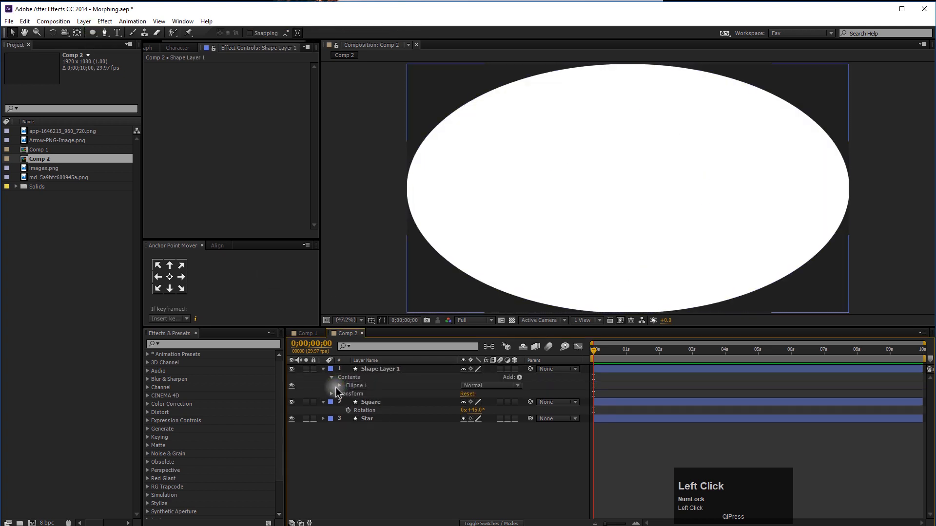
left_click(340, 386)
left_click(347, 394)
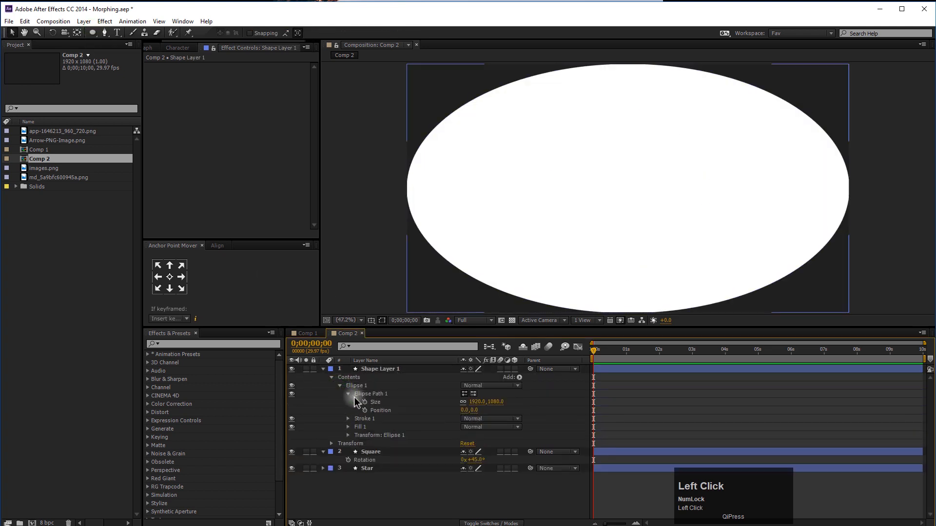
left_click(463, 402)
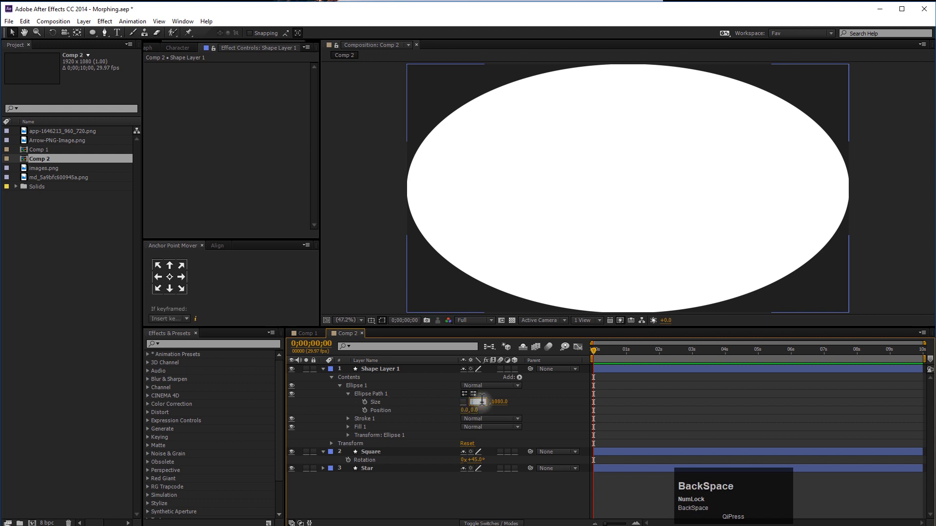
key("Tab")
type("600")
key("Tab")
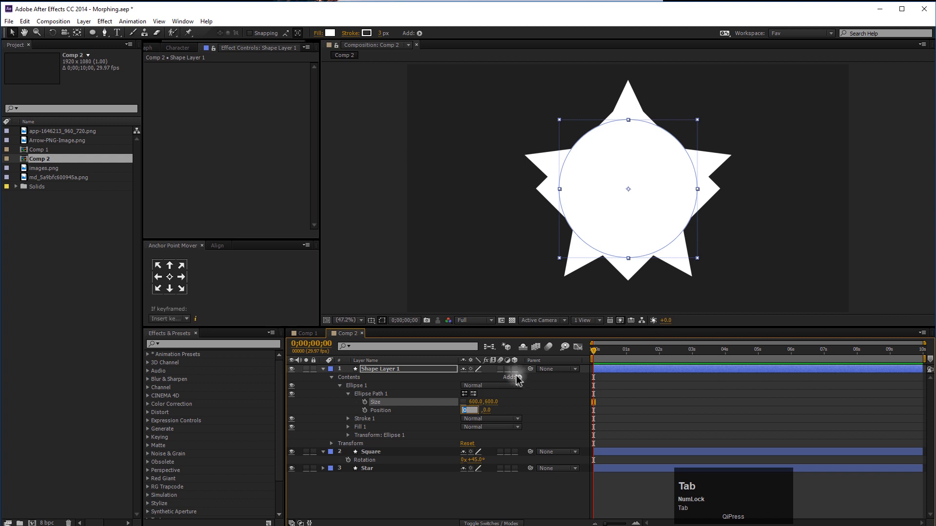
left_click(463, 403)
left_click_drag(474, 402, 510, 402)
left_click(435, 493)
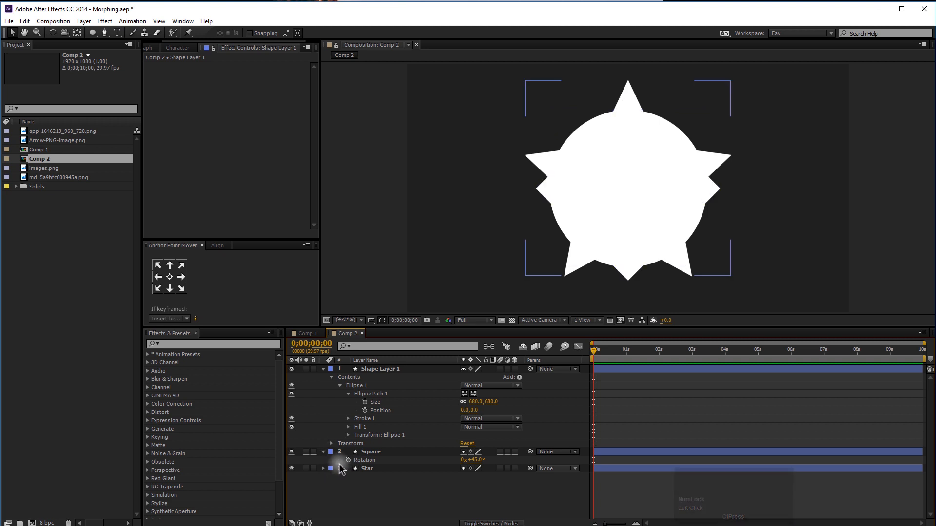
left_click(348, 394)
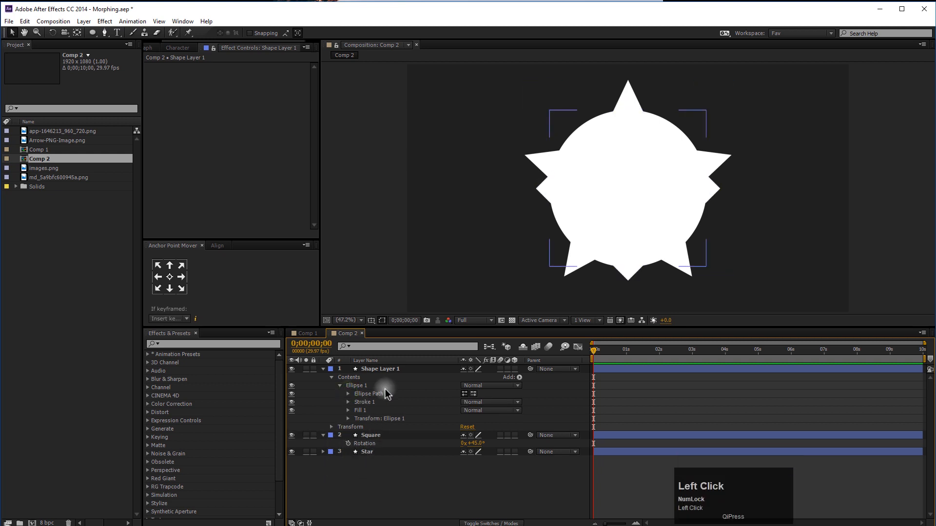
left_click(370, 394)
left_click(393, 509)
left_click(361, 452)
left_click(382, 485)
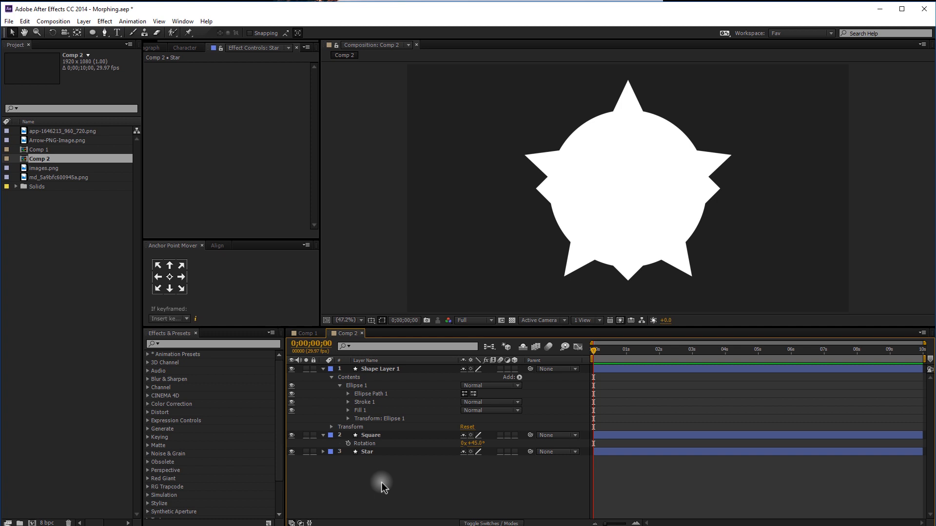
left_click(422, 12)
left_click_drag(422, 7, 422, 5)
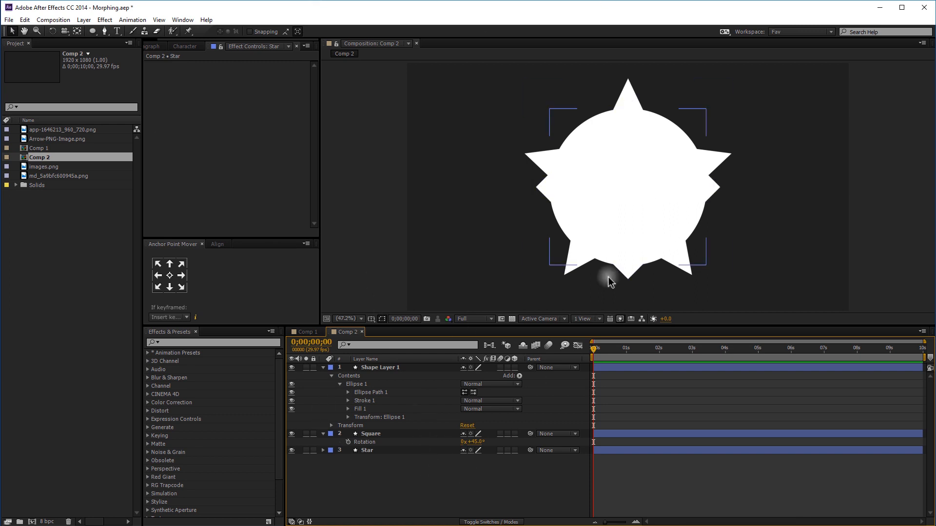
Step: Rename the ellipse's shape layer as Circle
left_click(390, 371)
key("Return")
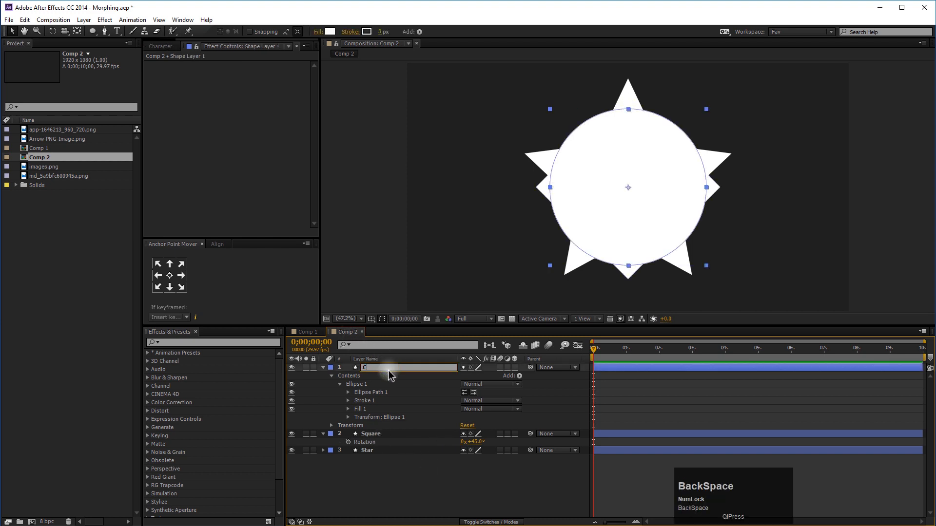
type("Cicle")
key("Return")
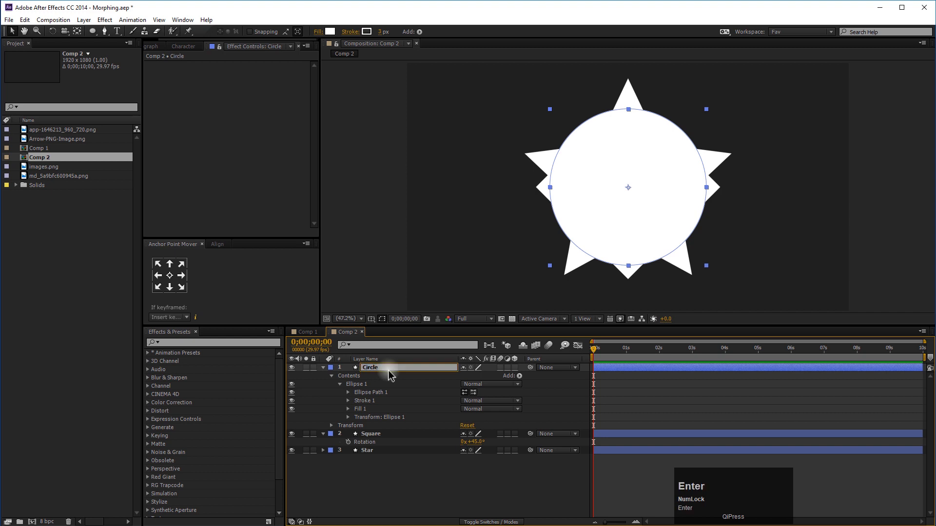
Step: Convert the Star layer's polystar path to a Bezier path
left_click(359, 450)
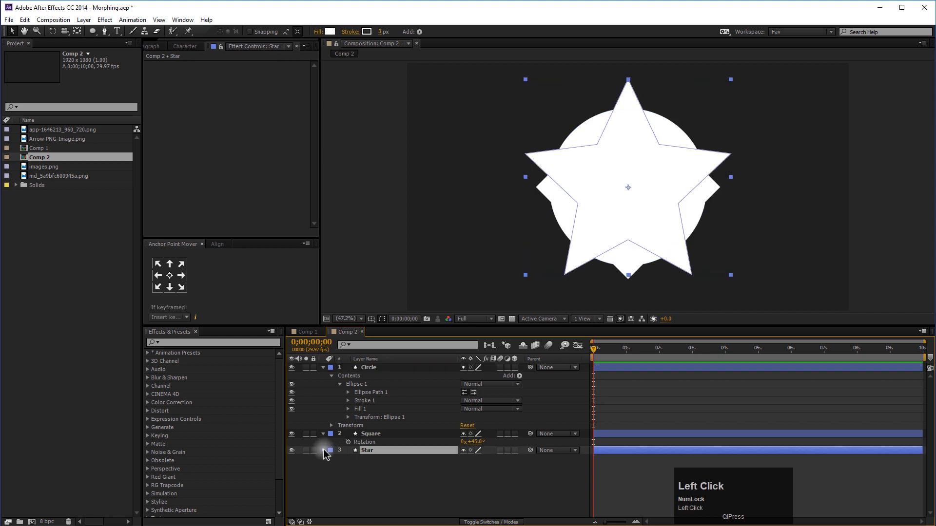
left_click(323, 450)
scroll(341, 429, "down", 3)
left_click(355, 414)
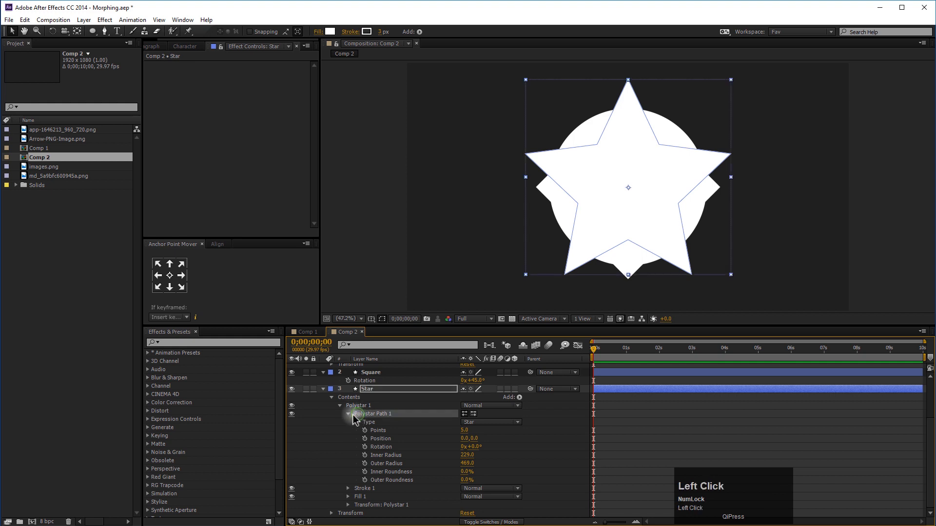
left_click(347, 414)
scroll(400, 445, "down", 1)
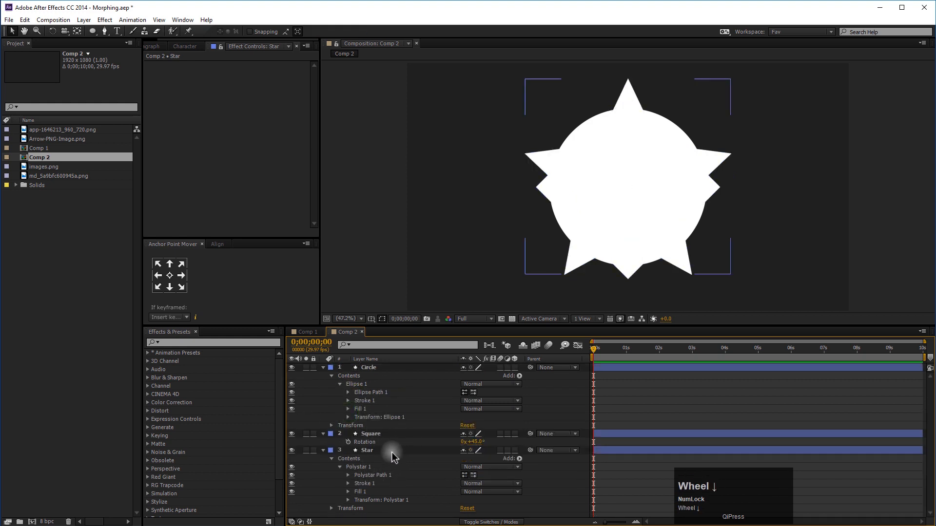
left_click(378, 475)
right_click(385, 476)
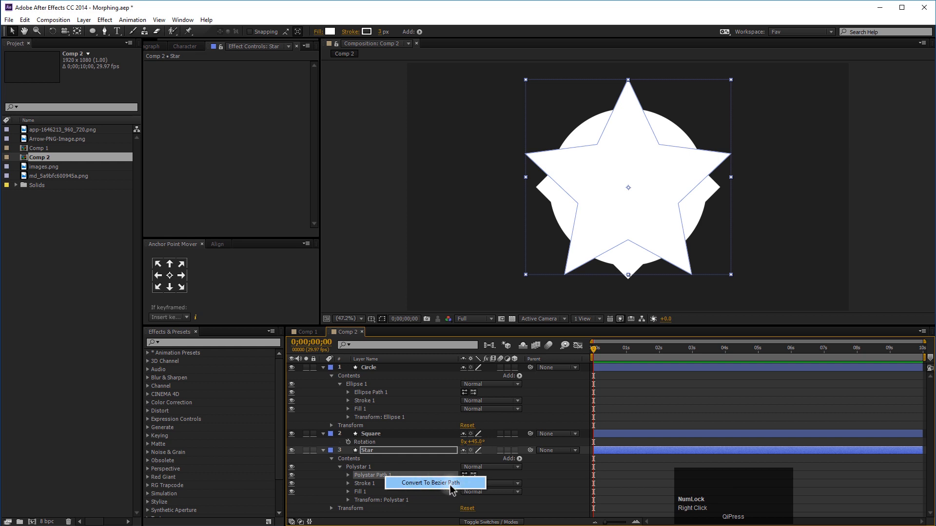
left_click(445, 483)
Step: Enable keyframing on the Star's Bezier path with a first keyframe at 0;00;00;00
left_click(365, 475)
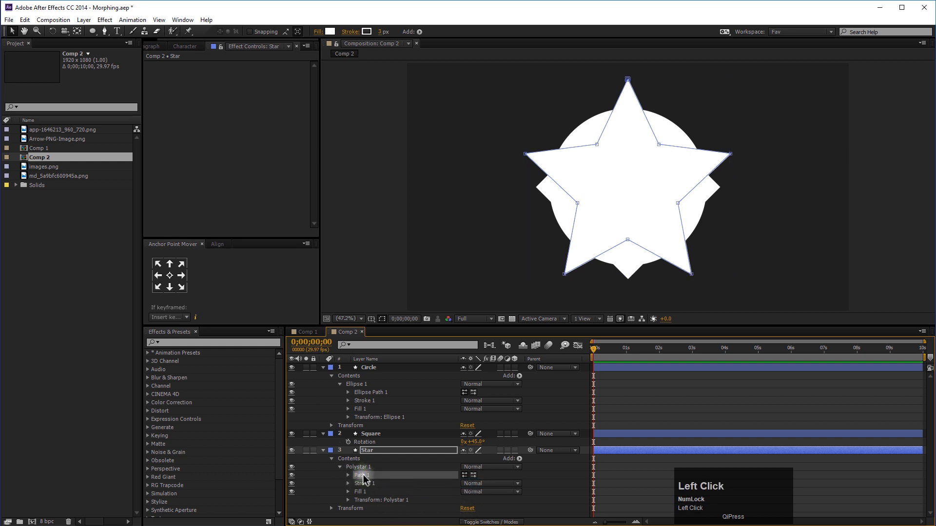
left_click(348, 475)
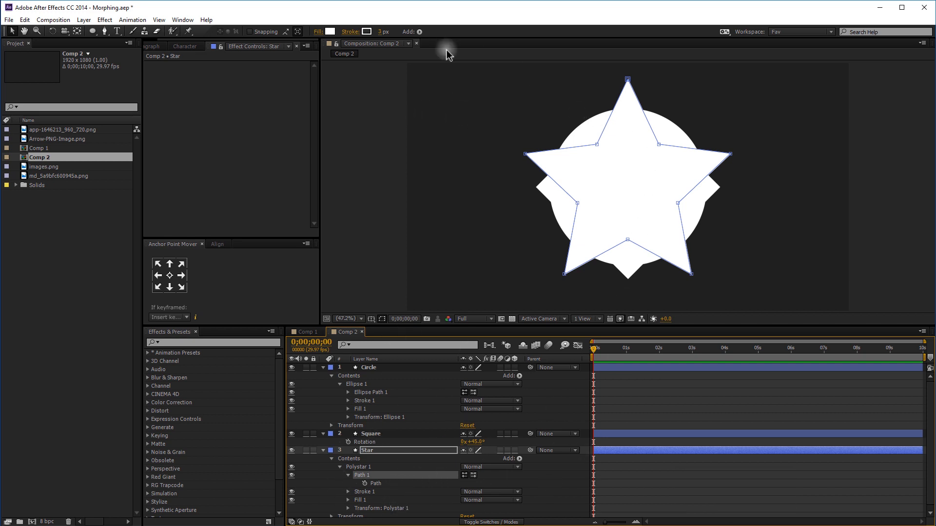
left_click(366, 483)
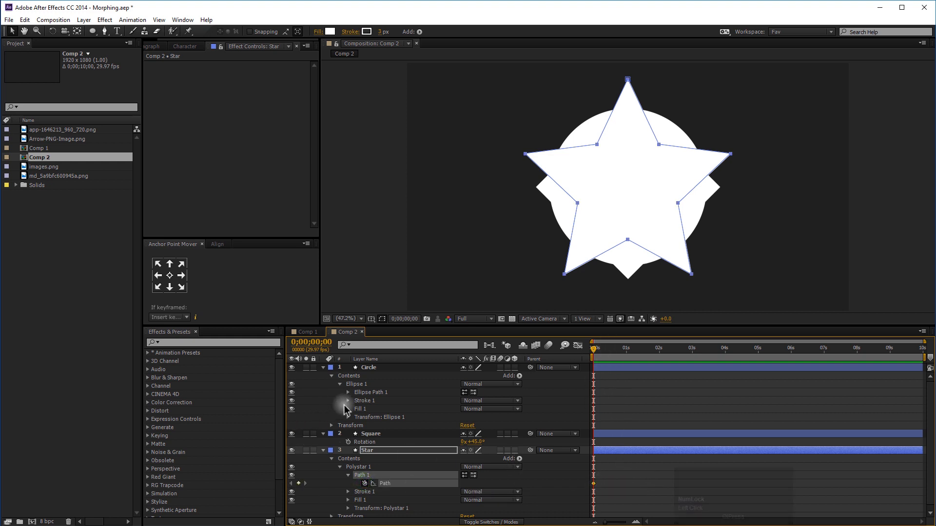
Step: Convert the Square layer's rectangle path to a Bezier path and reveal its Path property
left_click(351, 435)
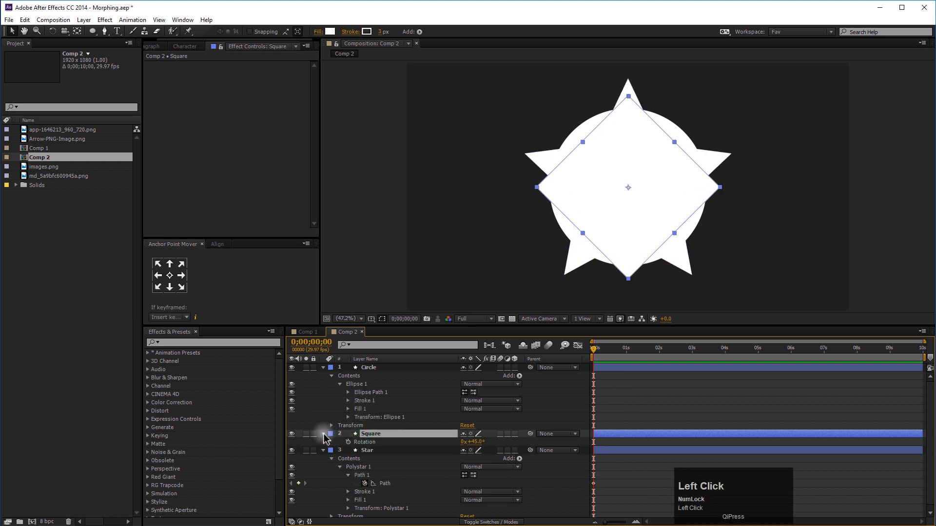
left_click(323, 434)
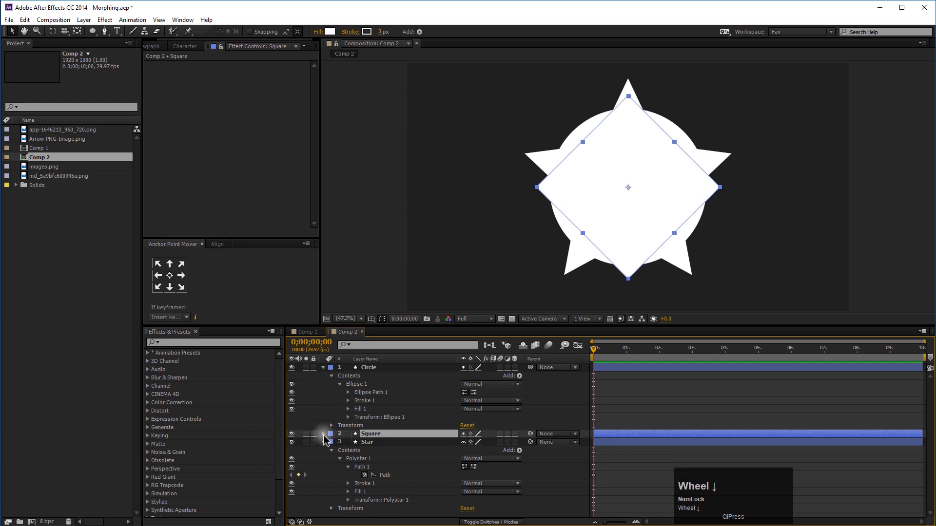
left_click(323, 434)
scroll(339, 445, "down", 1)
left_click(330, 426)
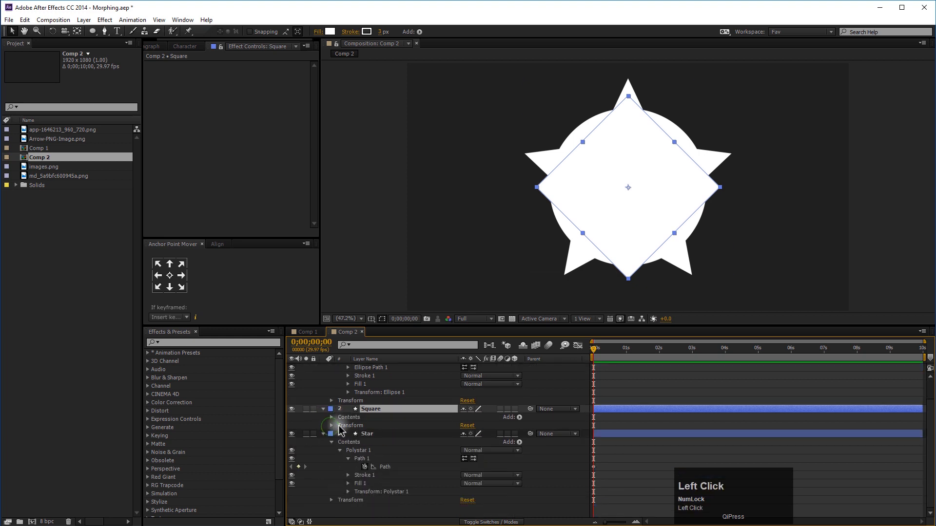
left_click(348, 430)
left_click(331, 430)
scroll(350, 440, "down", 1)
left_click(347, 431)
left_click(339, 432)
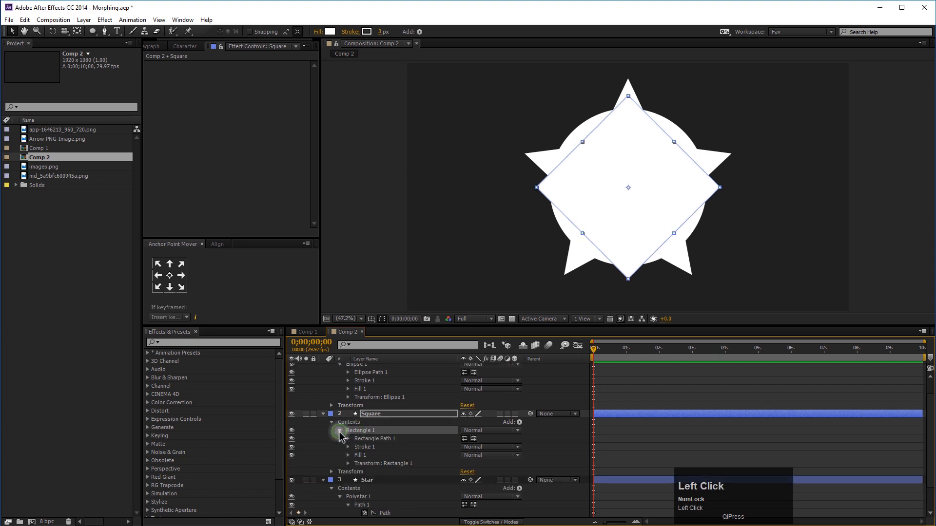
left_click(372, 440)
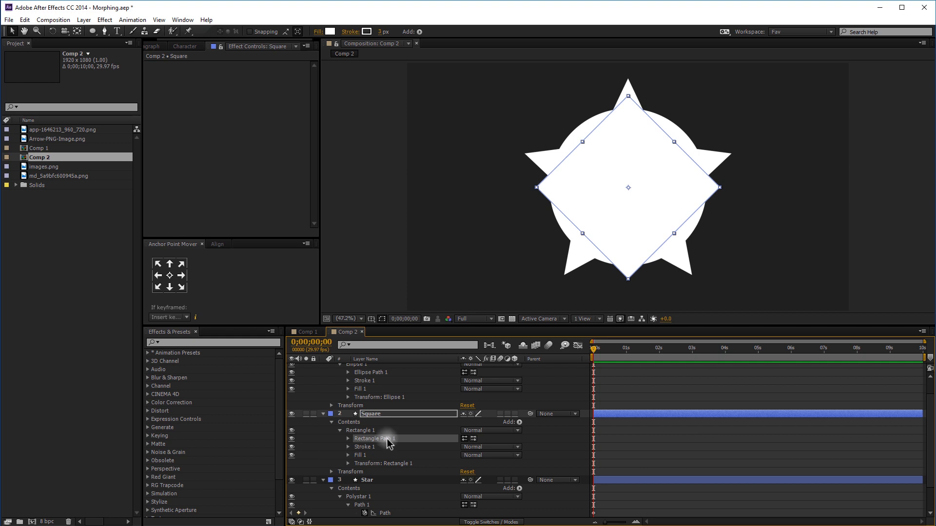
right_click(379, 444)
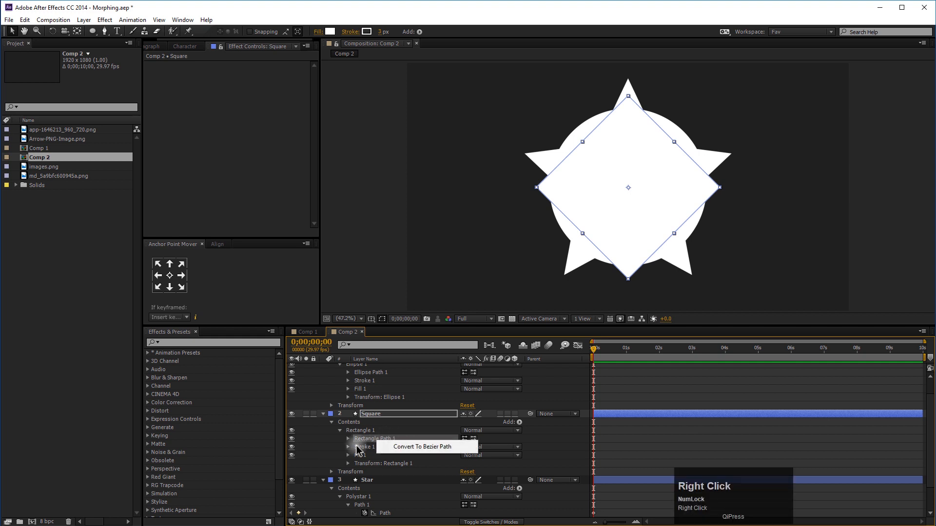
left_click(406, 447)
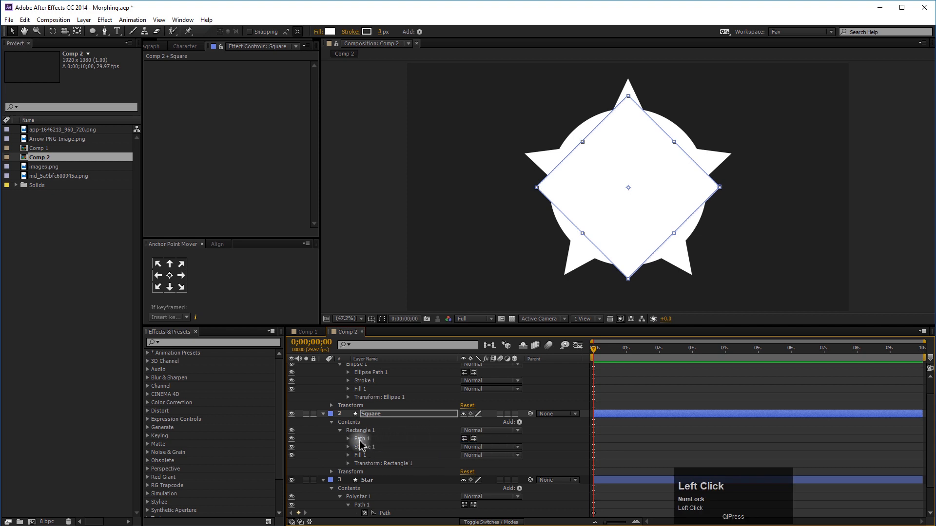
left_click(361, 440)
left_click(347, 438)
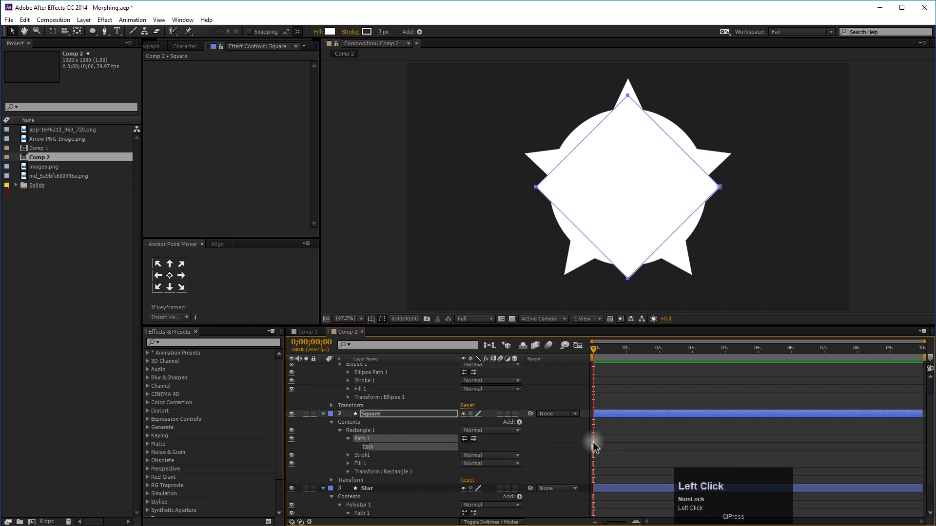
Step: Convert the Circle layer's ellipse path to a Bezier path and reveal its Path property
scroll(373, 398, "up", 1)
left_click(364, 392)
right_click(366, 393)
left_click(393, 400)
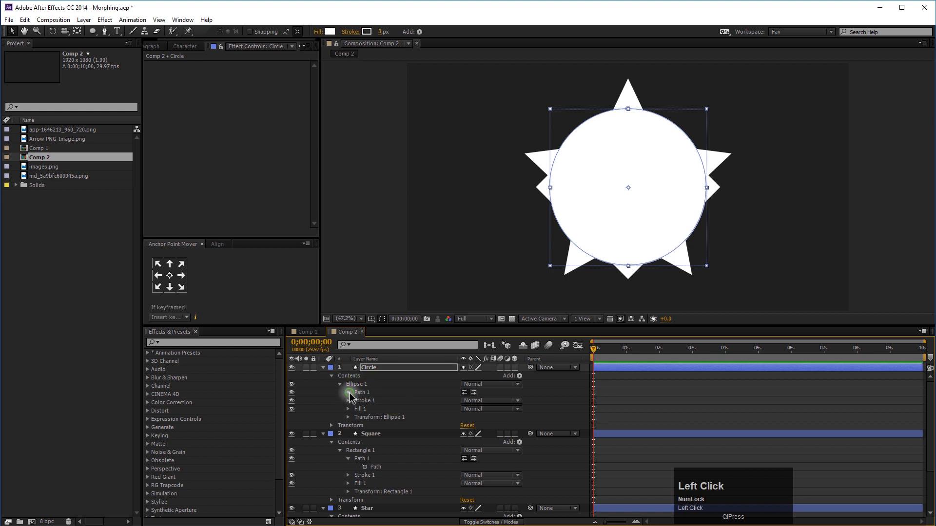
left_click(348, 392)
left_click(361, 393)
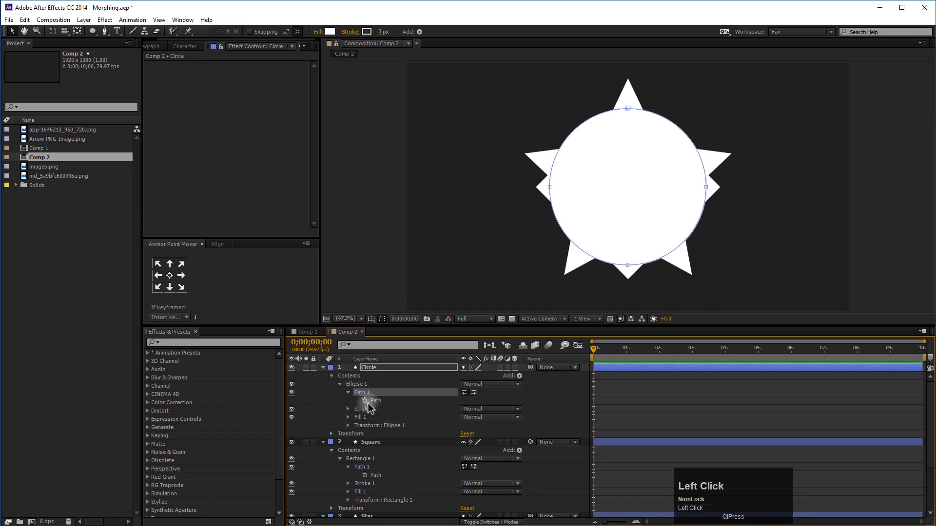
Step: Add starting Path keyframes at 0;00;00;00 on the Square and Circle layers
scroll(369, 414, "down", 3)
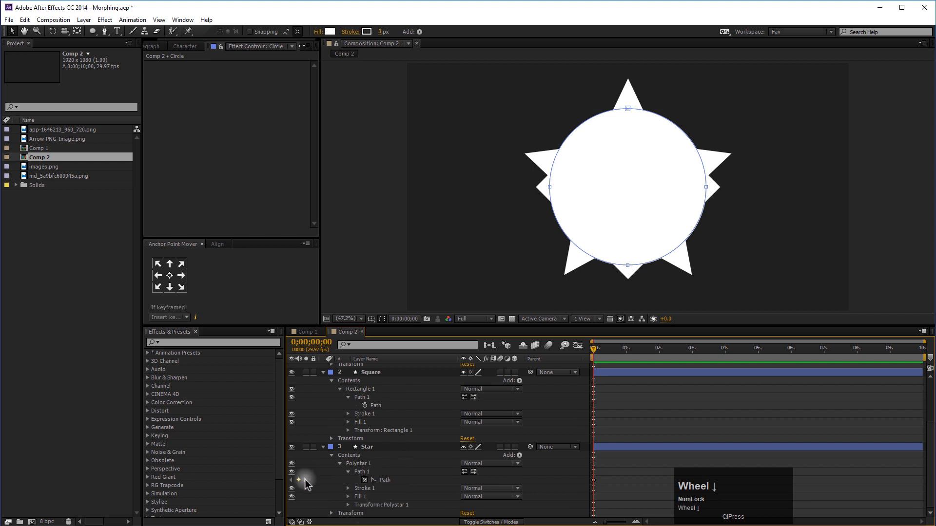
left_click(365, 406)
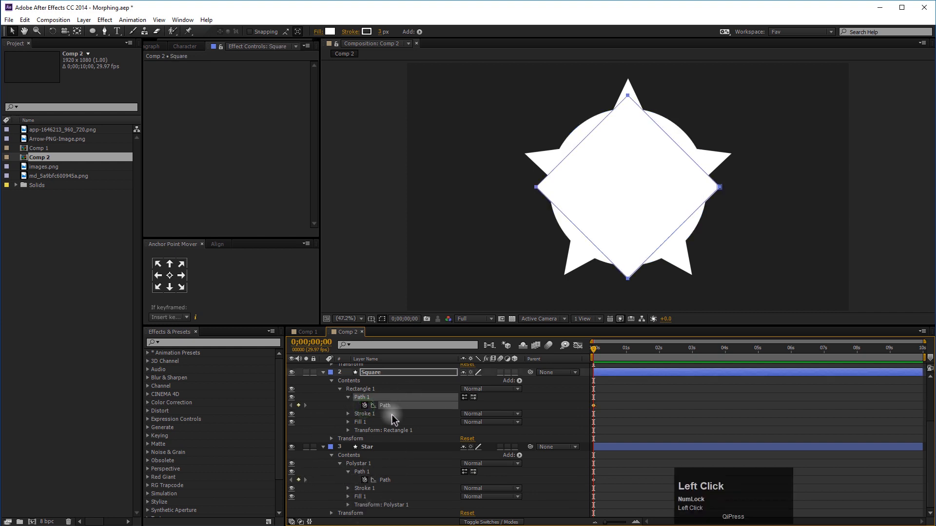
scroll(358, 390, "up", 3)
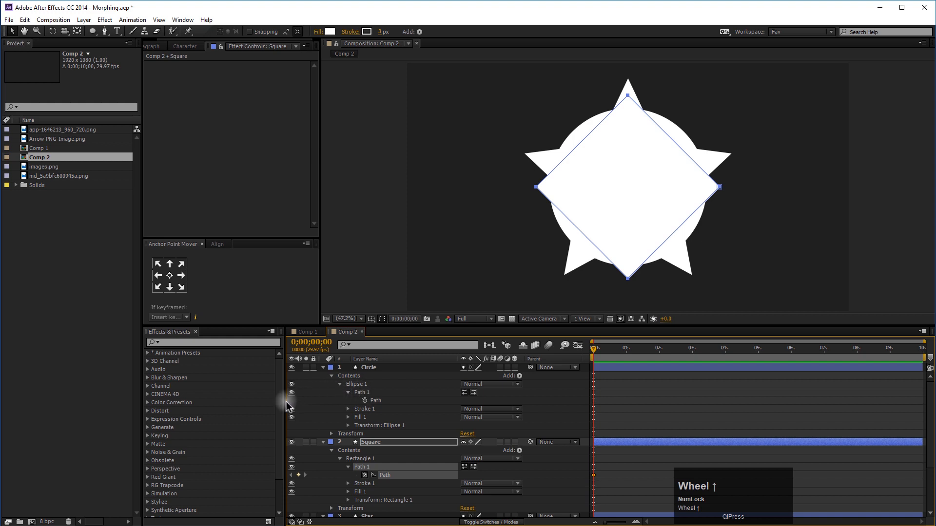
left_click(365, 401)
Step: Show only the keyframed properties of all three shape layers in the timeline
left_click(371, 369)
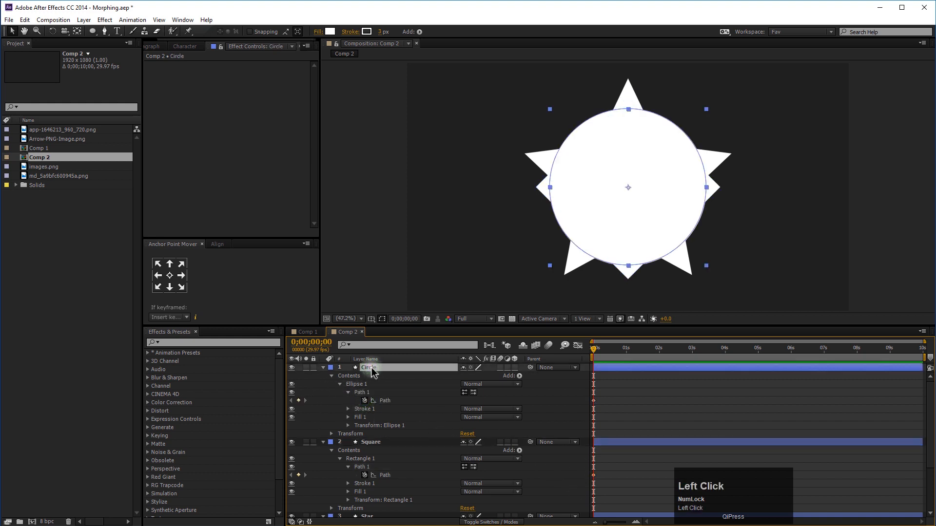
key("ctrl+a")
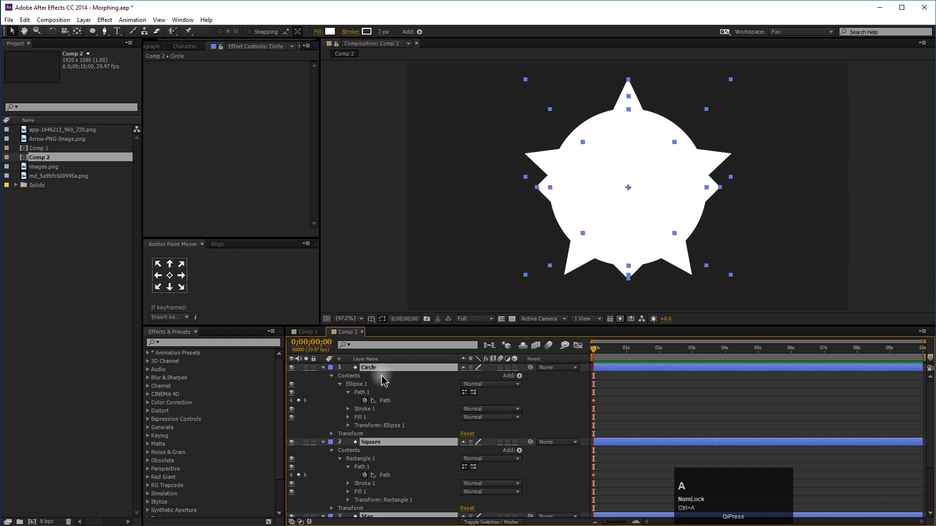
key("u")
left_click(495, 463)
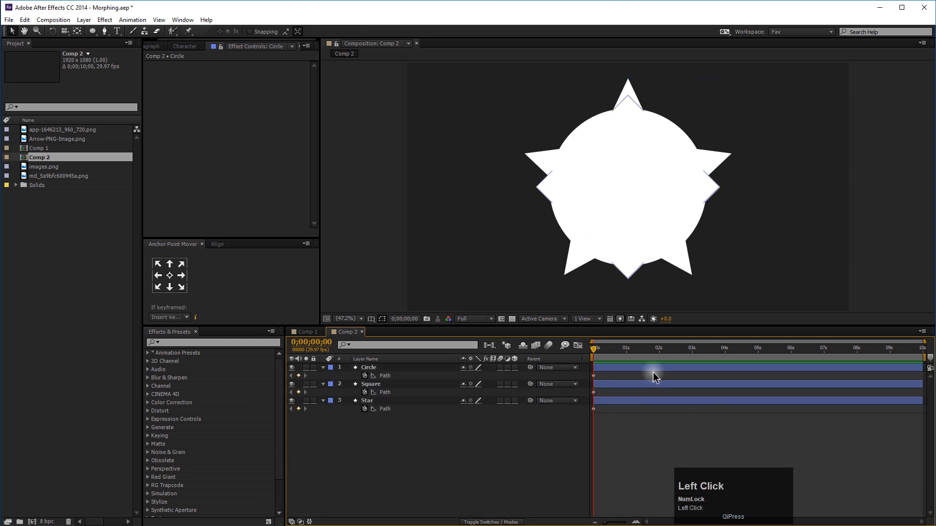
Step: Copy the Star's path keyframe and paste it into the Circle's Path at 0;00;00;15
left_click(610, 349)
left_click_drag(648, 362, 627, 361)
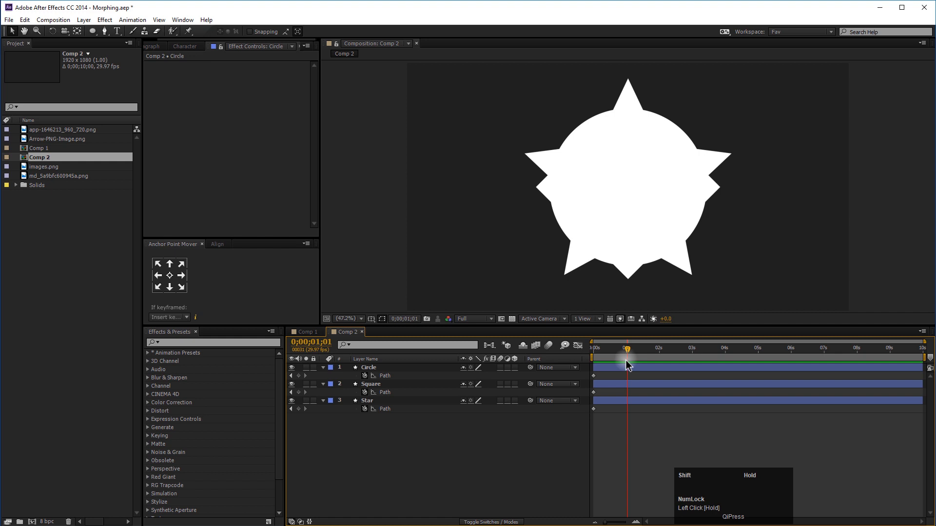
left_click(423, 479)
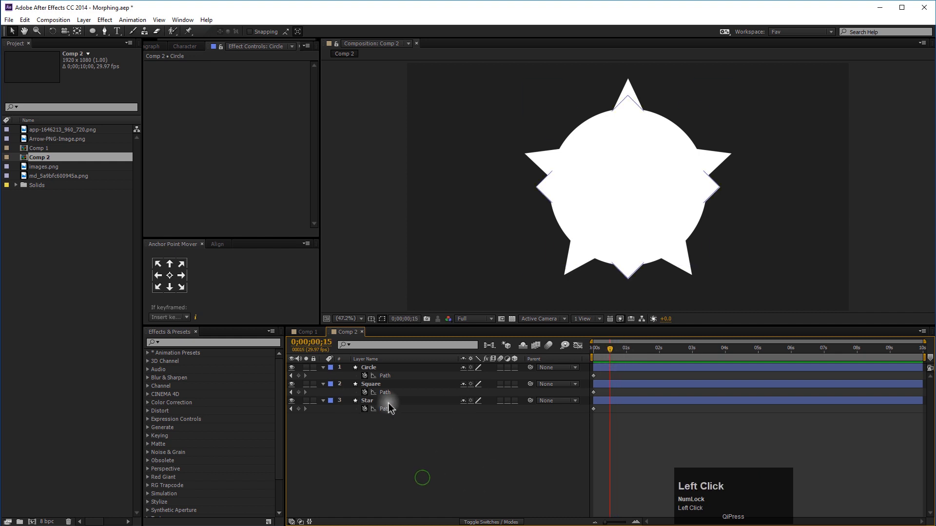
left_click(382, 410)
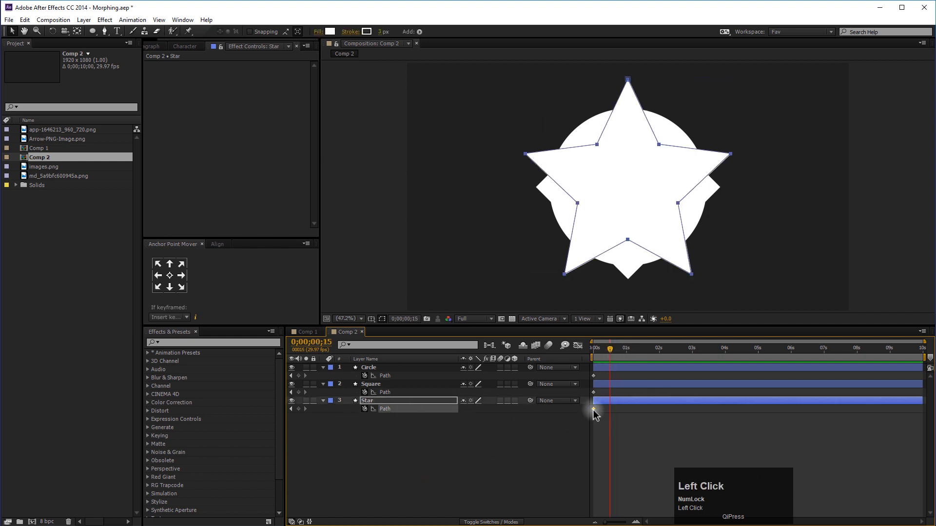
left_click(593, 410)
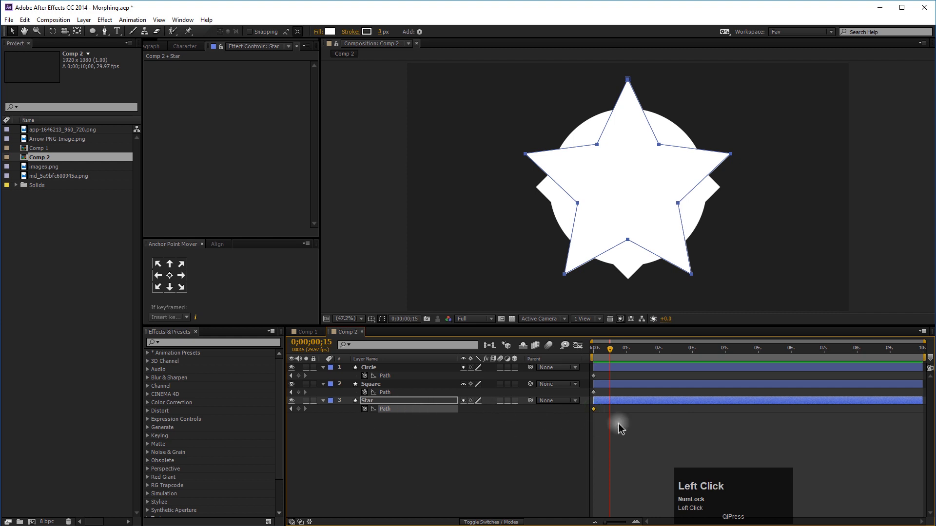
left_click(384, 376)
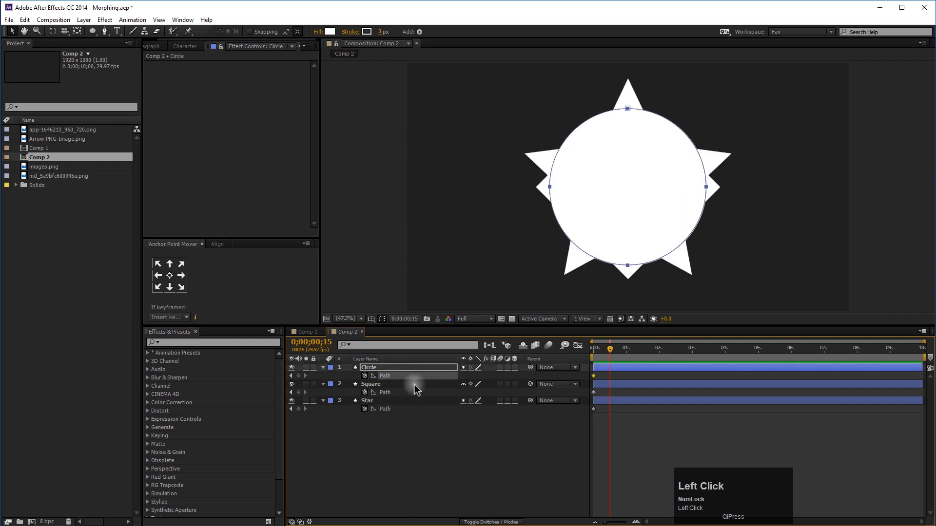
key("ctrl+v")
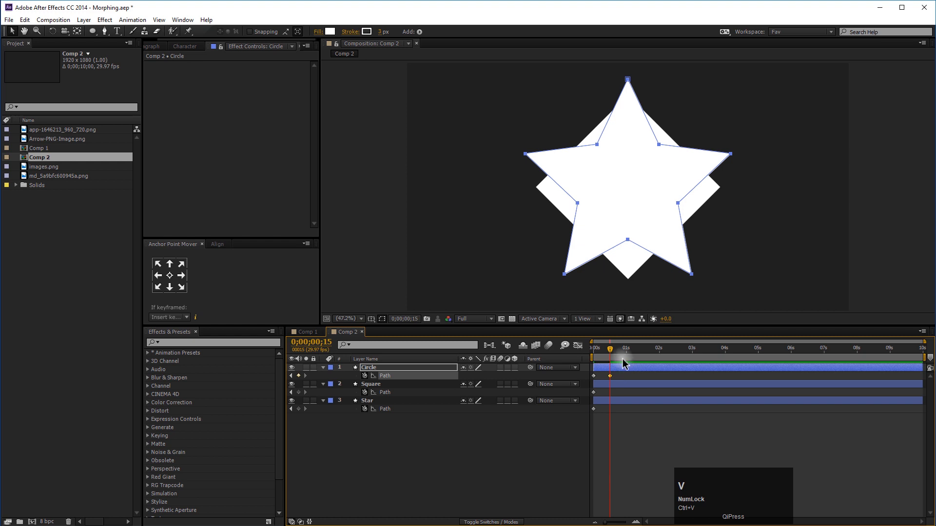
Step: Hide the Star layer and copy the Square's path keyframe into the Circle's Path at 0;00;01;00
left_click(365, 400)
left_click(292, 400)
left_click(376, 388)
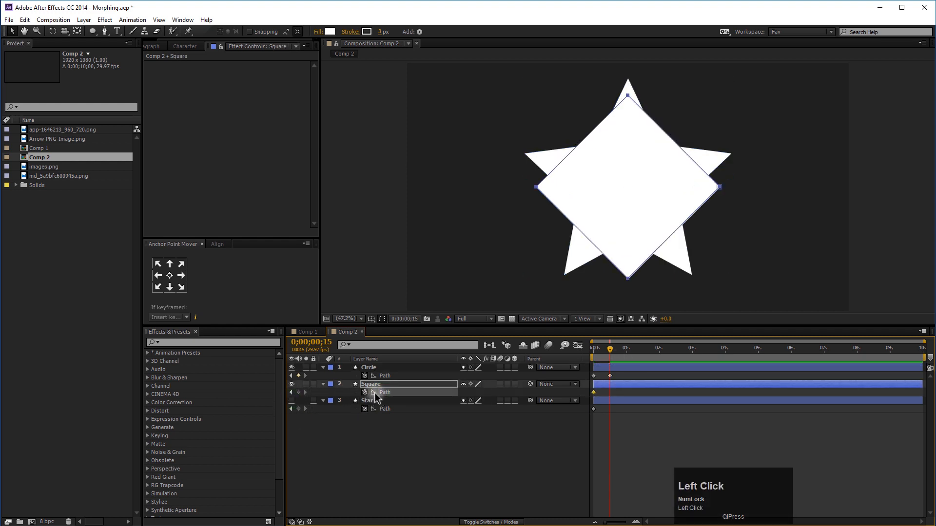
left_click_drag(609, 391, 593, 397)
left_click_drag(623, 356, 625, 355)
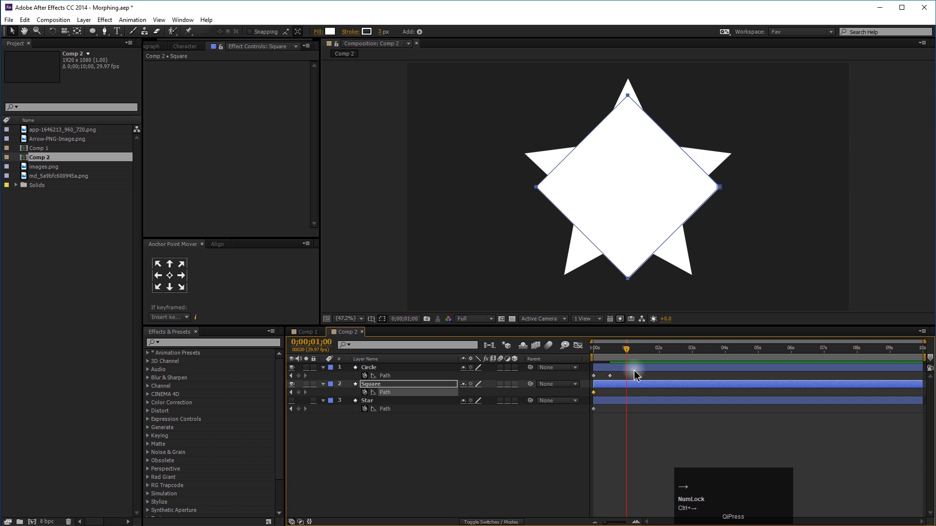
left_click(380, 376)
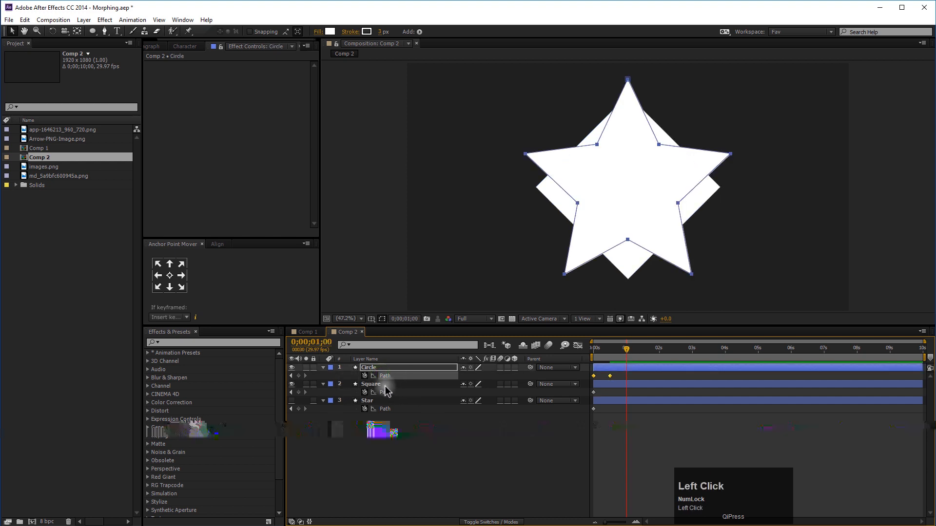
key("ctrl+v")
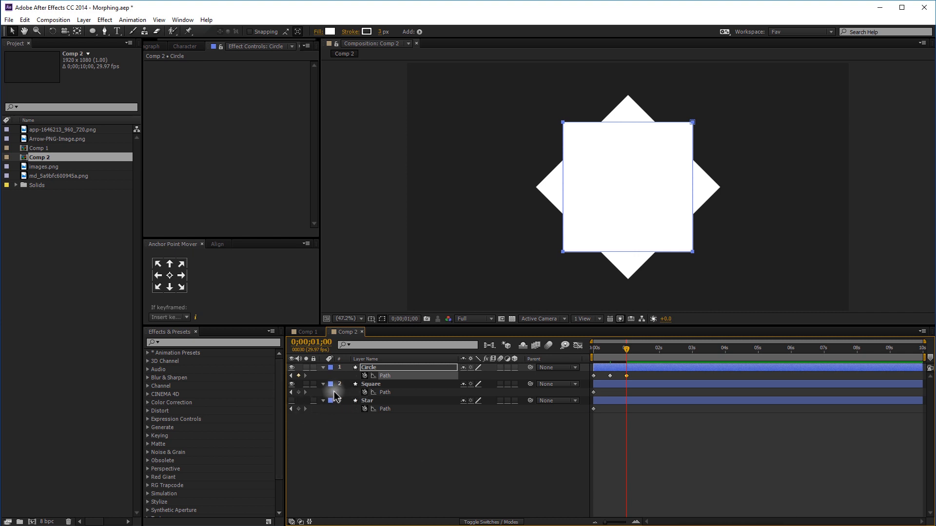
Step: Hide the Square layer and preview the Circle layer's morph from the start
left_click(292, 384)
left_click_drag(620, 349, 558, 347)
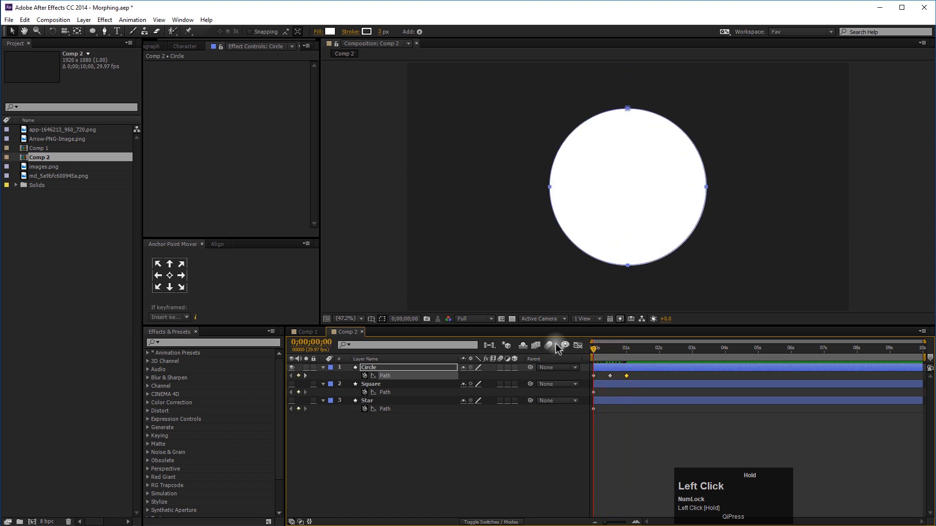
left_click_drag(608, 363, 580, 358)
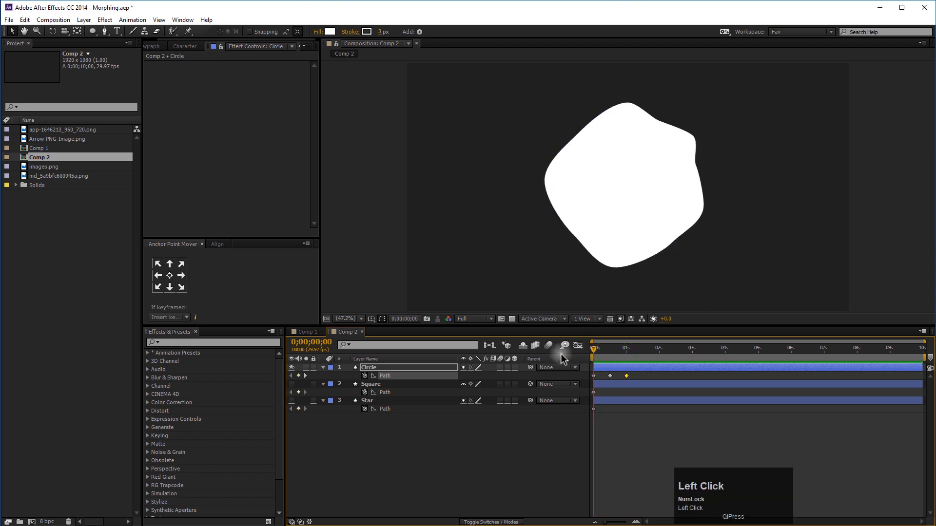
key("space")
left_click_drag(657, 350, 594, 355)
Step: Stretch the Circle's Path keyframes to 0, 1 and 2 seconds and preview the slower morph
left_click_drag(645, 375, 668, 377)
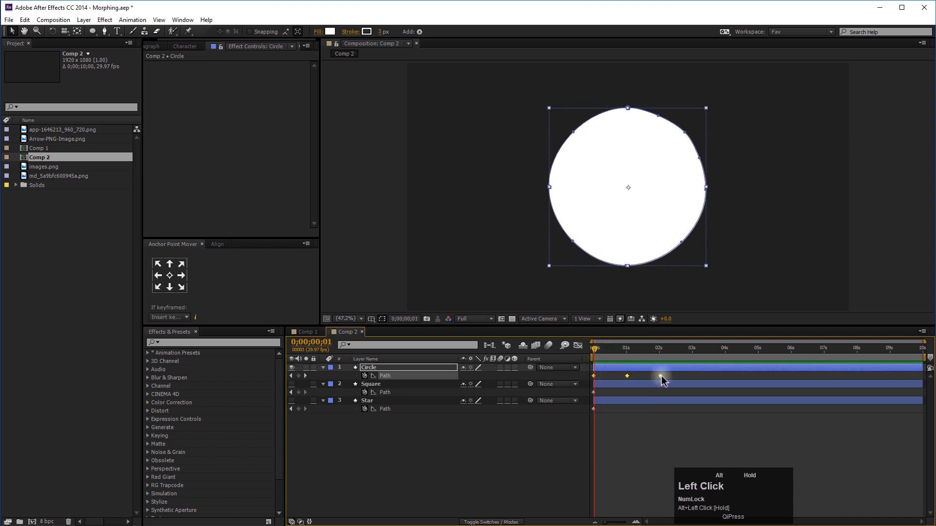
key("space")
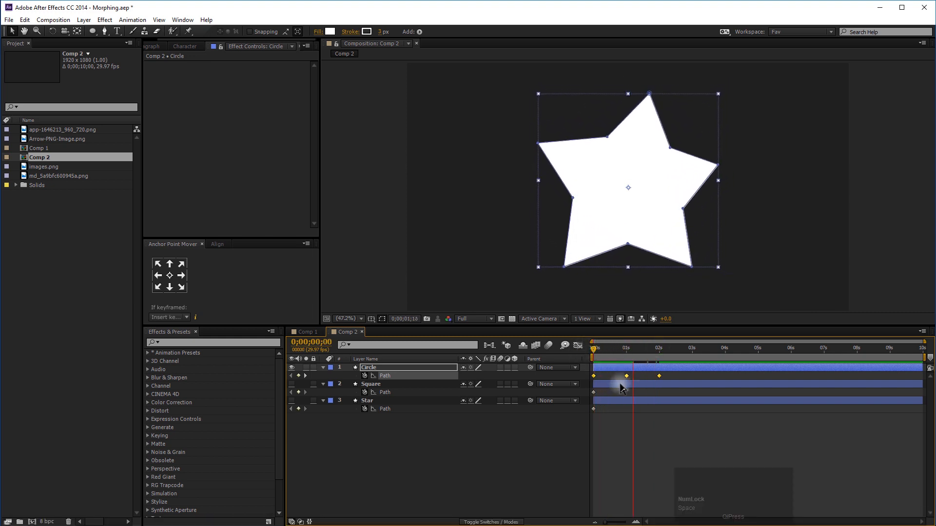
key("space")
Step: Apply Easy Ease to the Circle's Path keyframes and reshape the speed graph so each transition peaks early, previewing the result
left_click_drag(660, 360, 575, 391)
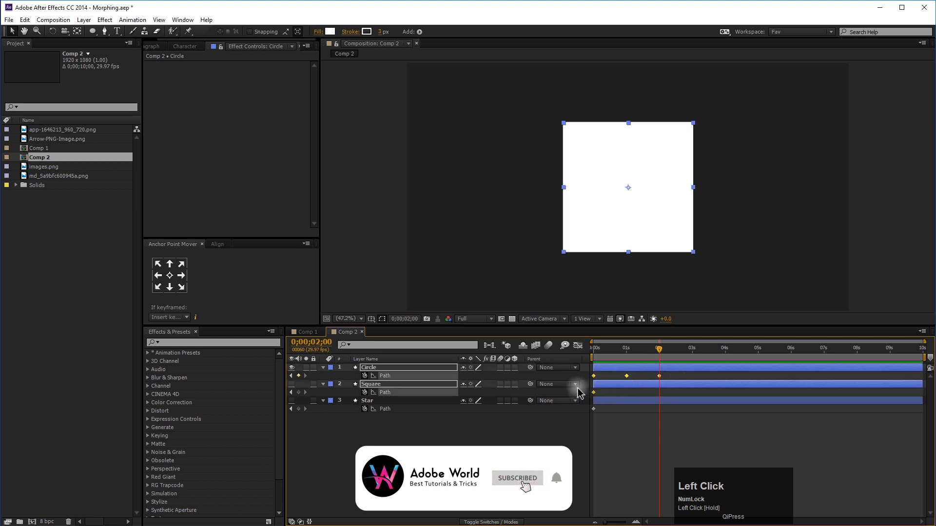
left_click_drag(678, 378, 580, 382)
key("F9")
left_click(578, 345)
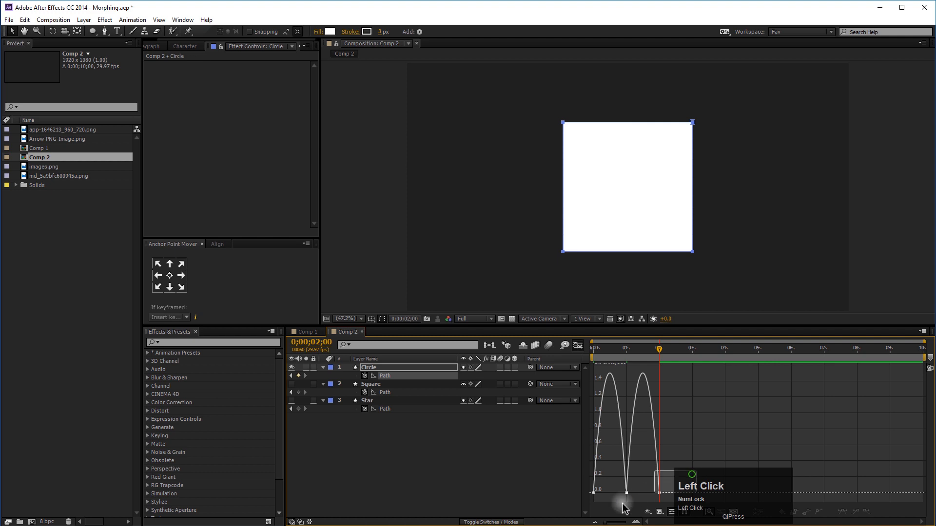
left_click_drag(658, 487, 631, 358)
key("space")
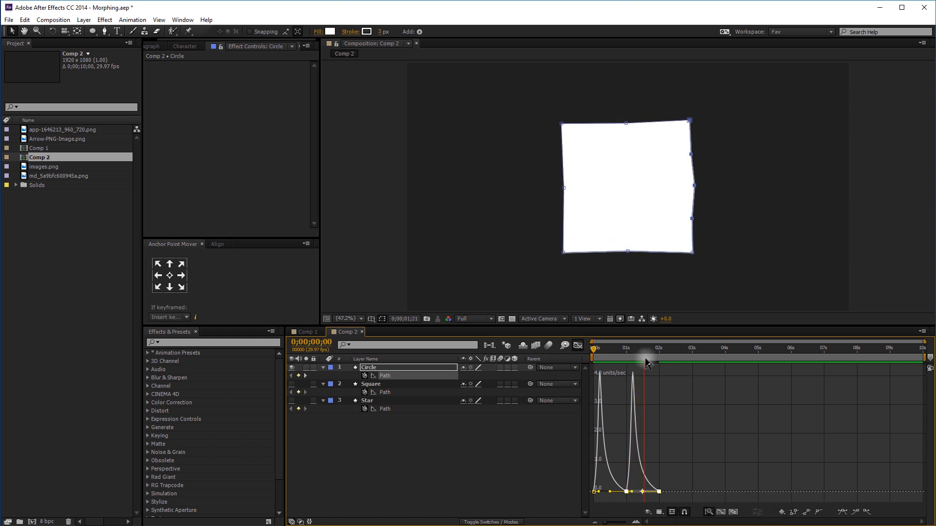
key("space")
left_click(578, 346)
left_click(502, 443)
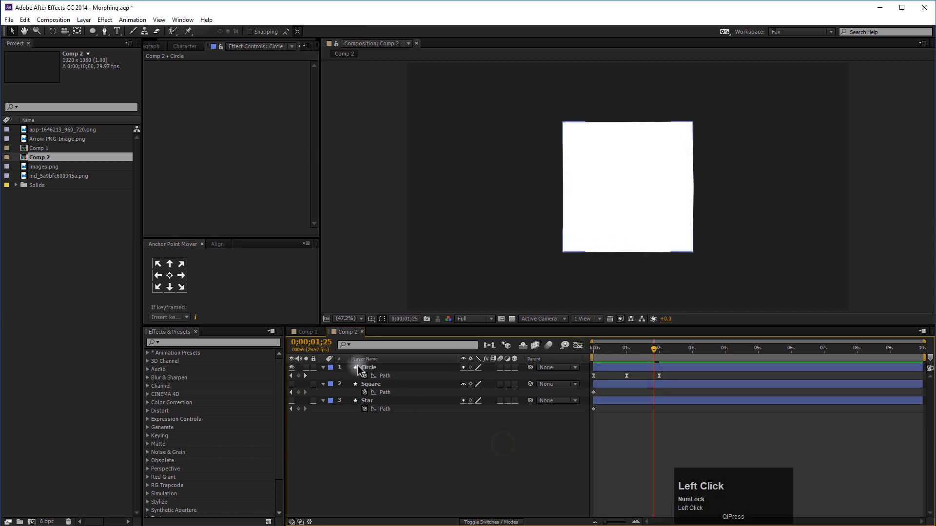
Step: Enable motion blur for the Circle layer and the composition, and preview the animation
left_click(367, 369)
left_click(498, 370)
left_click(564, 345)
key("Escape")
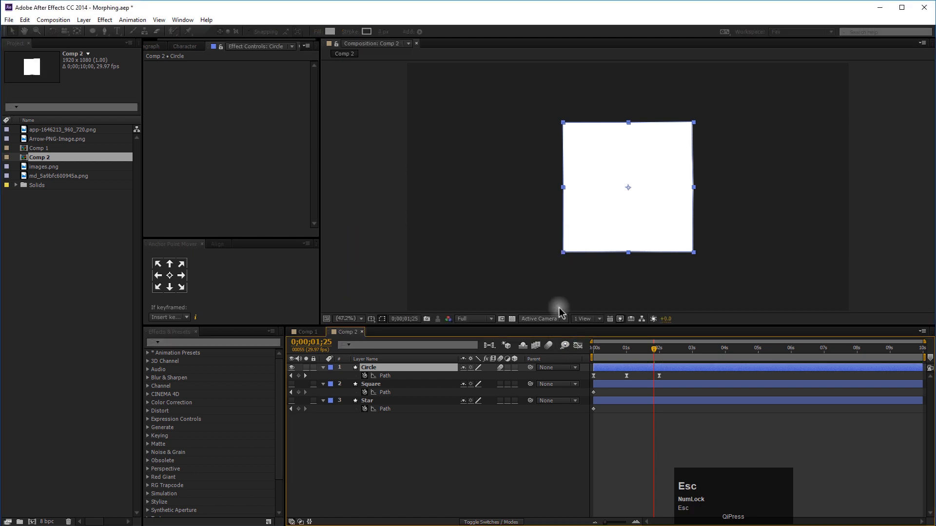
left_click(625, 348)
key("space")
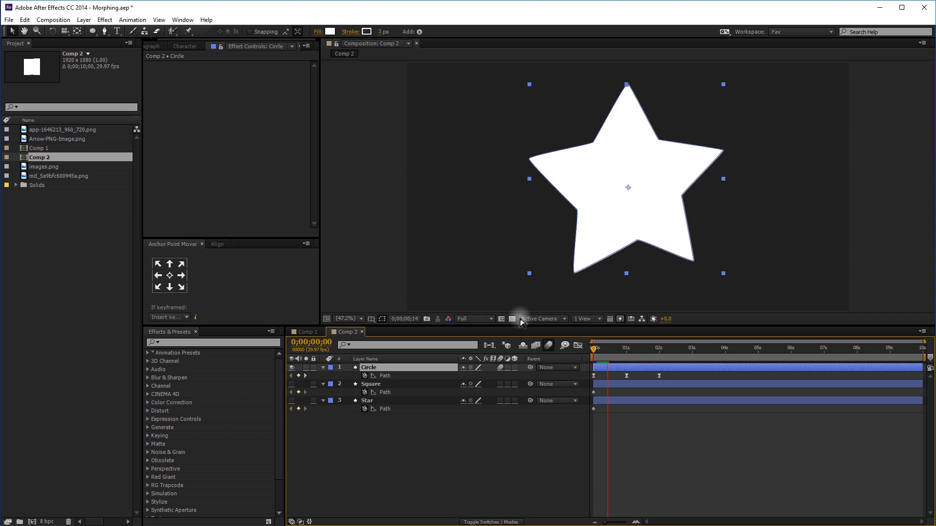
Step: Add a Rotation keyframe at 0;00;00;00 on the Circle layer and show all its keyframed properties
left_click(485, 438)
left_click(323, 368)
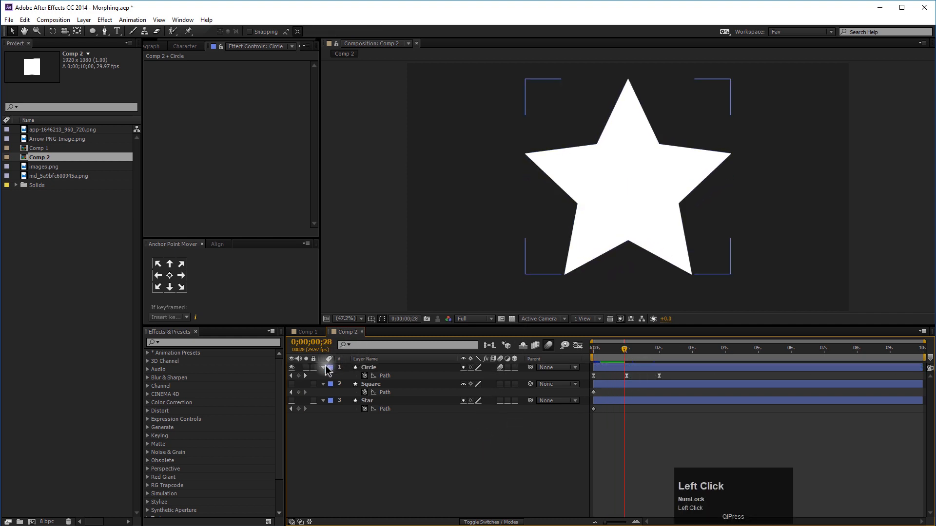
left_click(364, 369)
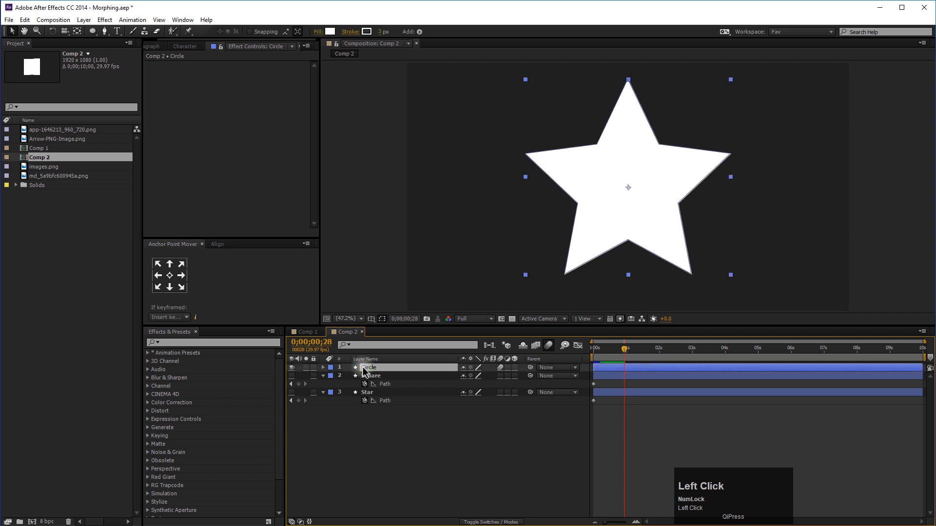
key("u")
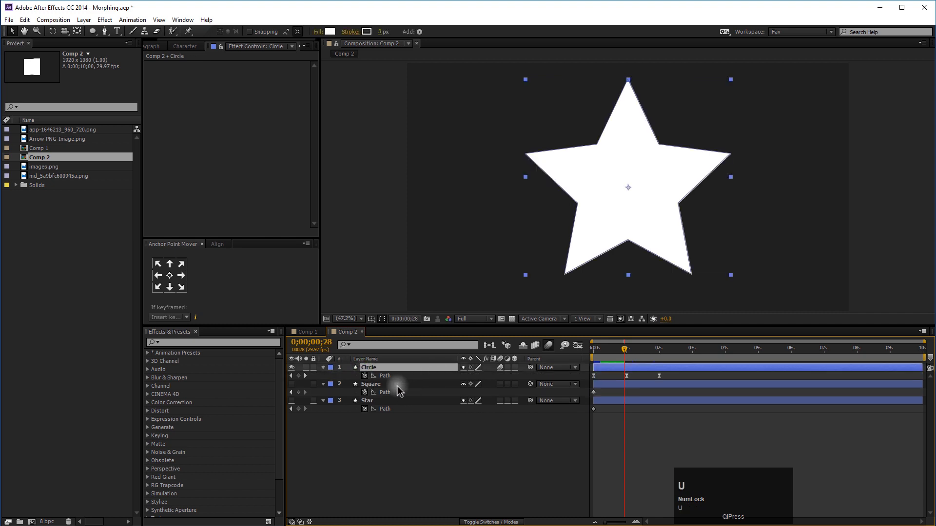
left_click(323, 369)
key("r")
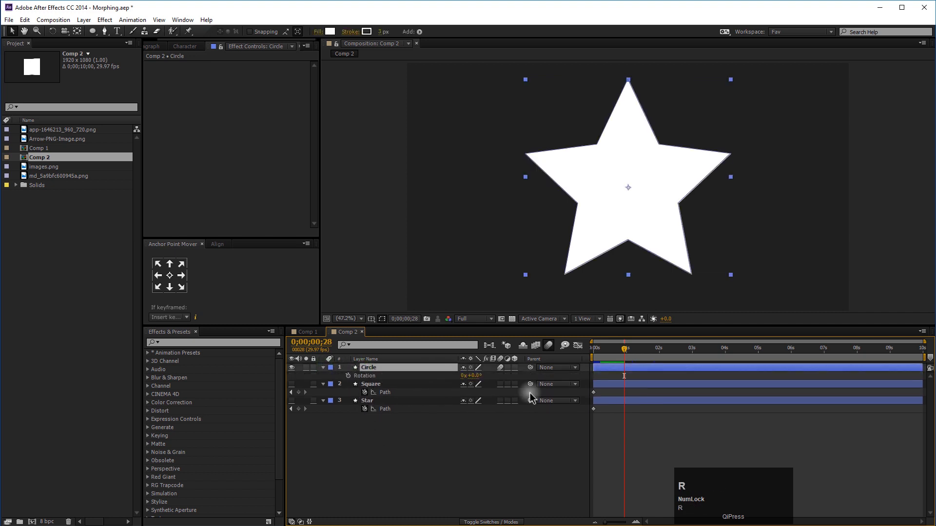
left_click_drag(628, 356, 358, 375)
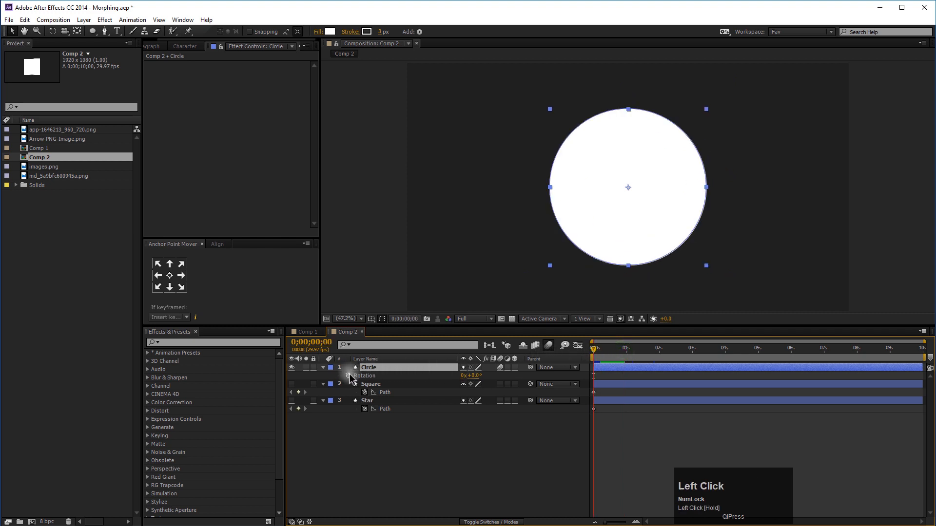
left_click(348, 375)
key("u")
Step: Set the Circle layer's Rotation to 45° at 0;00;01;00
mouse_move(652, 361)
left_mouse_down()
mouse_move(626, 359)
mouse_move(635, 369)
left_mouse_up()
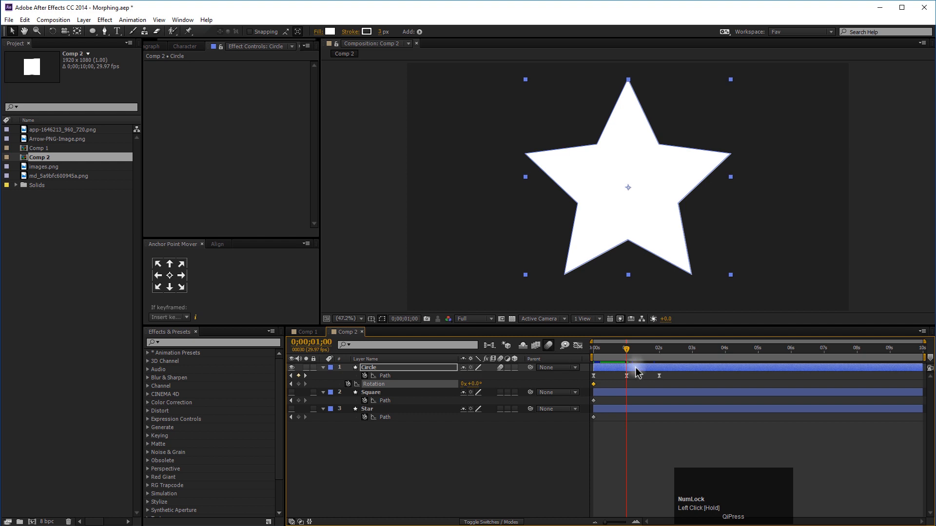
mouse_move(480, 390)
left_mouse_down()
mouse_move(487, 378)
mouse_move(478, 382)
left_mouse_up()
left_click(475, 384)
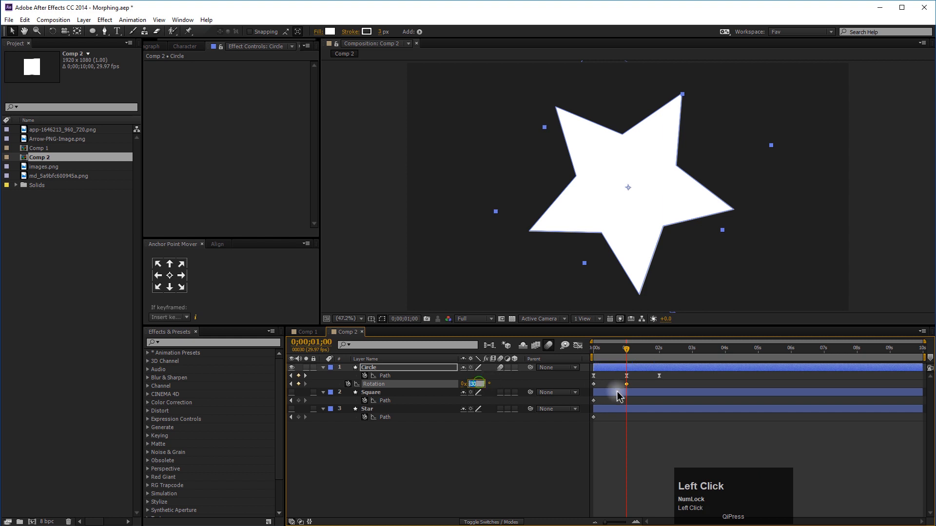
type("45")
left_click(618, 396)
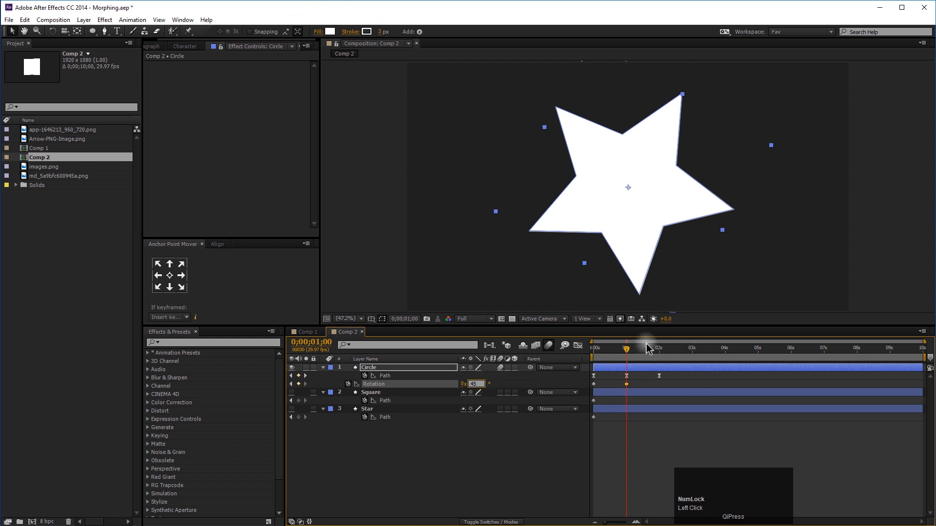
Step: Set the Circle layer's Rotation to 90° at 0;00;02;00
left_click_drag(655, 349, 657, 354)
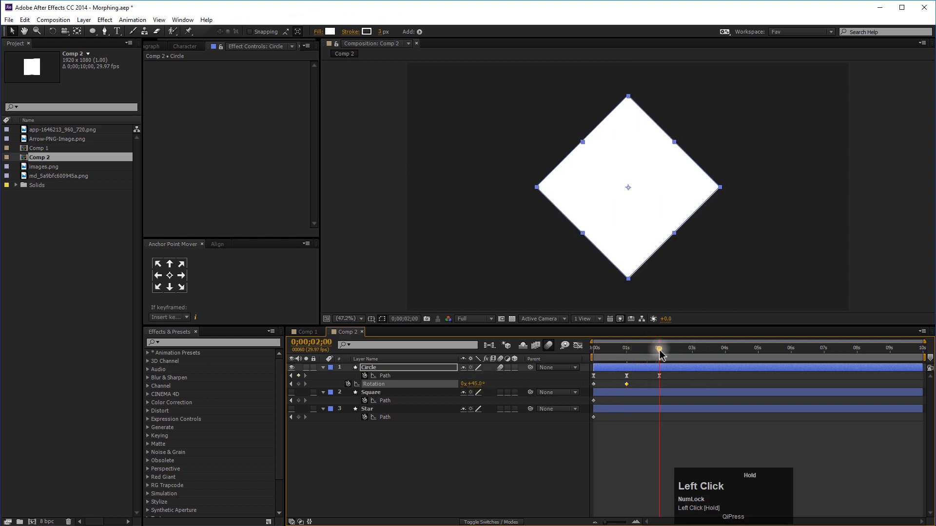
left_click(473, 385)
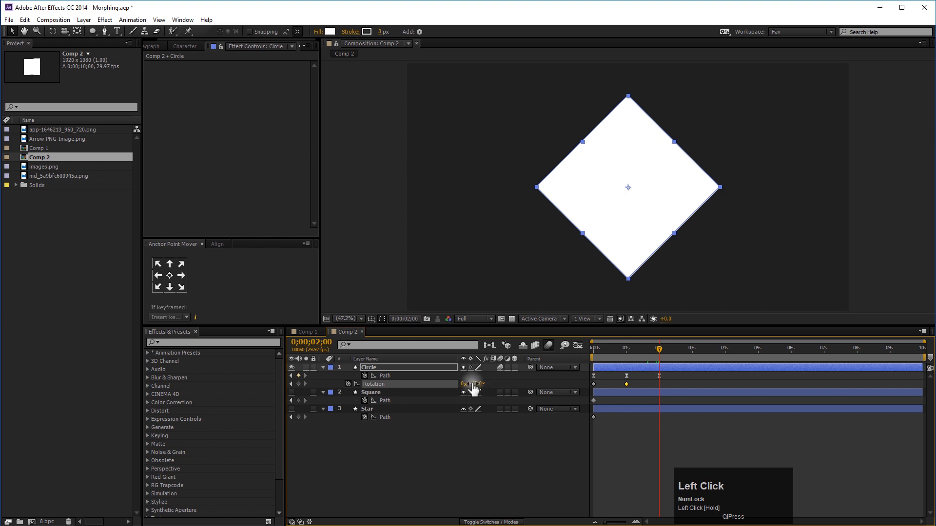
type("90")
left_click(604, 395)
Step: Apply Easy Ease to the three Rotation keyframes, reshape their speed graph to peak early, and preview from the start
left_click_drag(659, 348, 632, 352)
left_click_drag(680, 383, 578, 388)
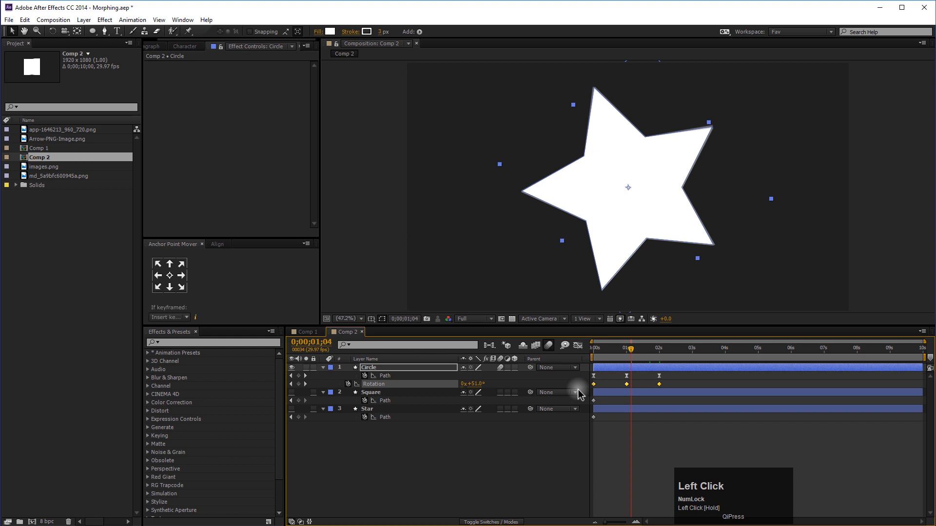
key("F9")
left_click(577, 345)
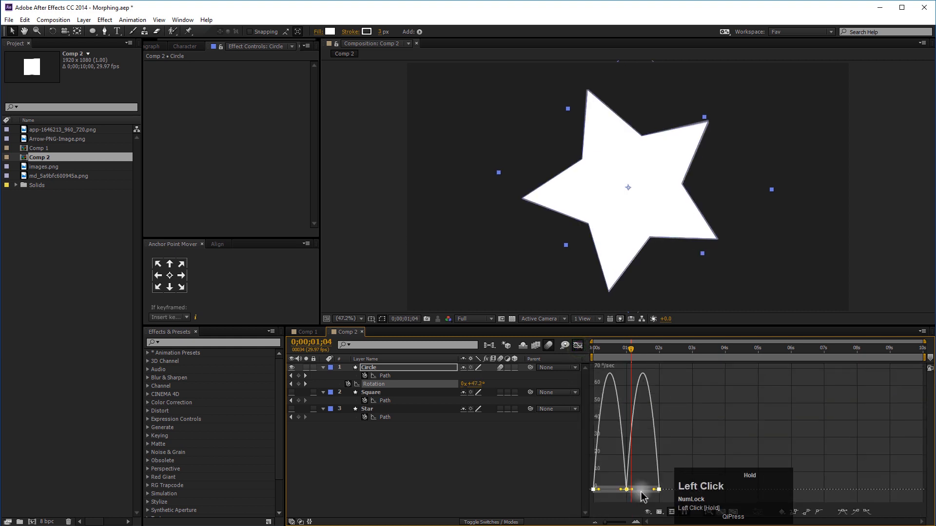
left_click_drag(654, 491, 607, 489)
left_click(579, 346)
key("Home")
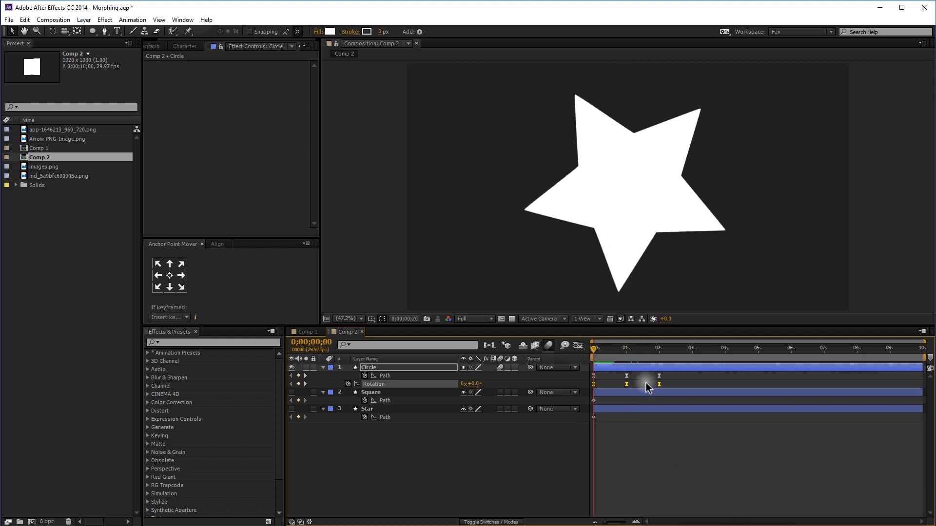
key("space")
Step: Compress all the Circle's Path and Rotation keyframes proportionally so the last ones fall at about 1 second
left_click(682, 376)
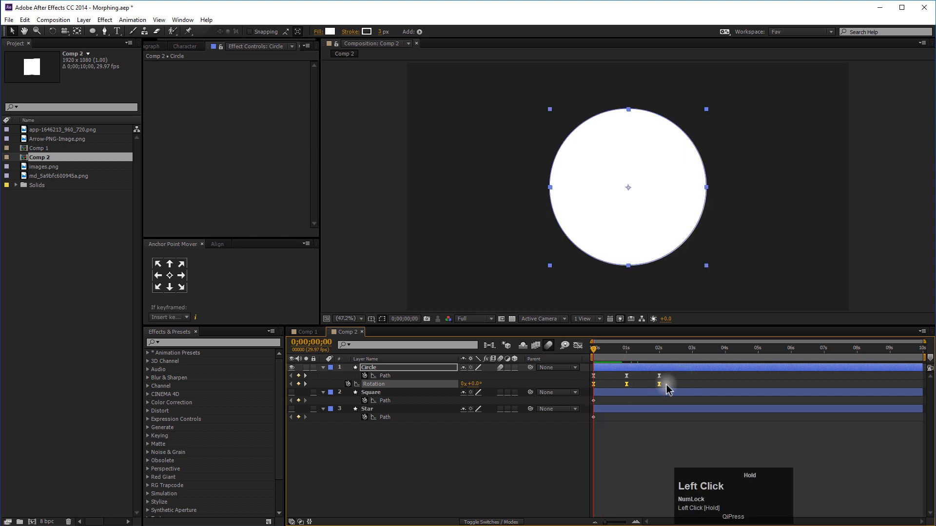
left_click_drag(679, 382, 591, 394)
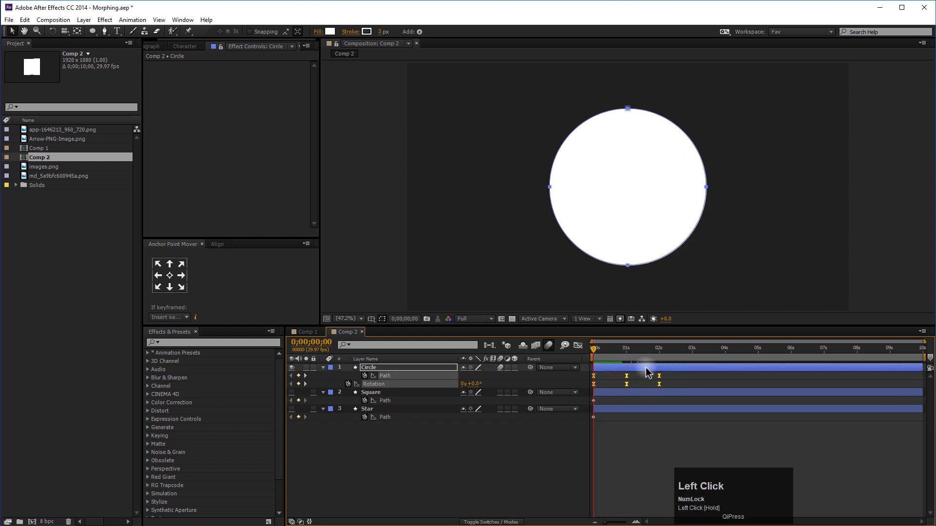
key("equal")
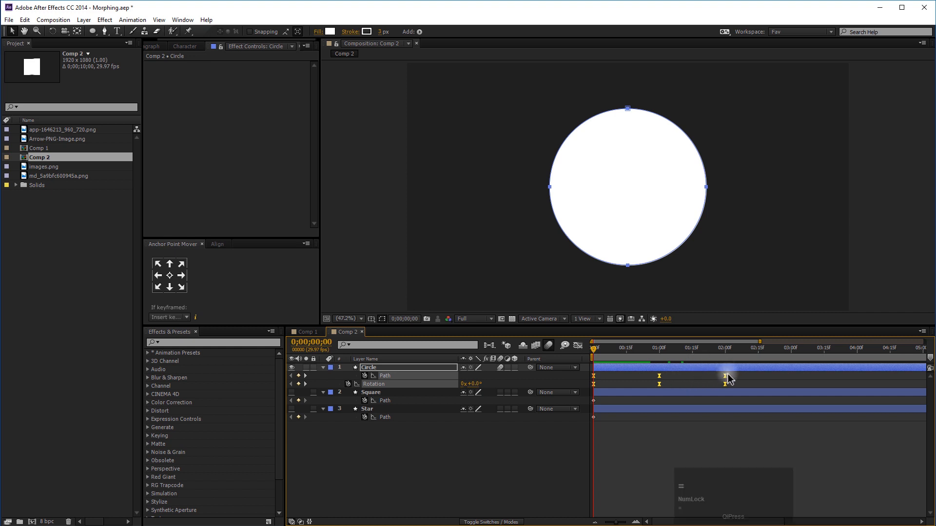
left_click_drag(723, 377, 687, 382)
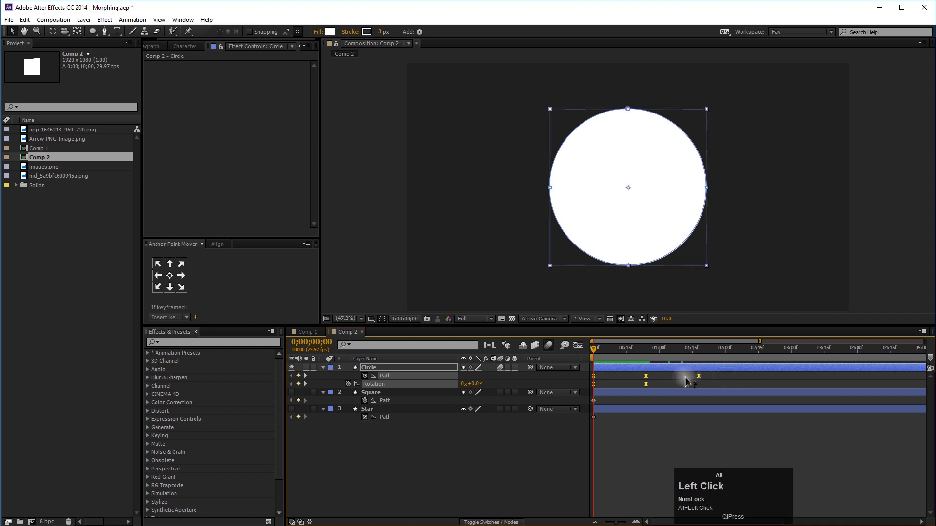
Step: End the work area at 0;00;01;29 and run a RAM preview of the animation
left_click_drag(656, 348, 724, 360)
key("n")
key("KP_0")
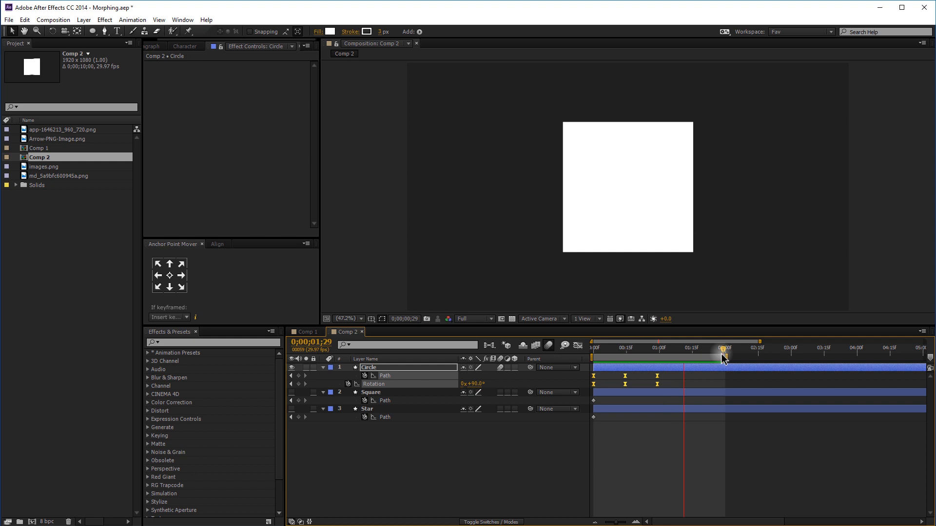
key("space")
Step: Replay the finished morph from the start and deselect the keyframes
left_click_drag(663, 348, 590, 350)
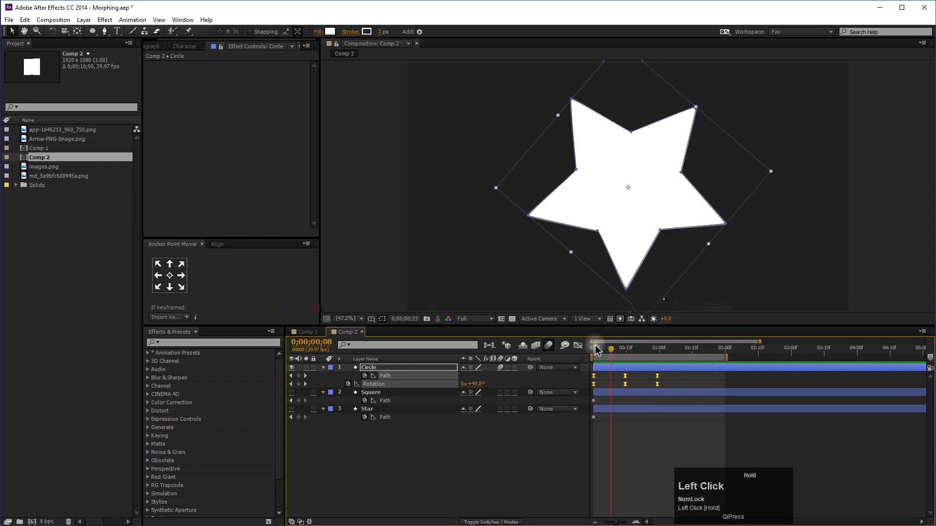
key("space")
left_click(654, 355)
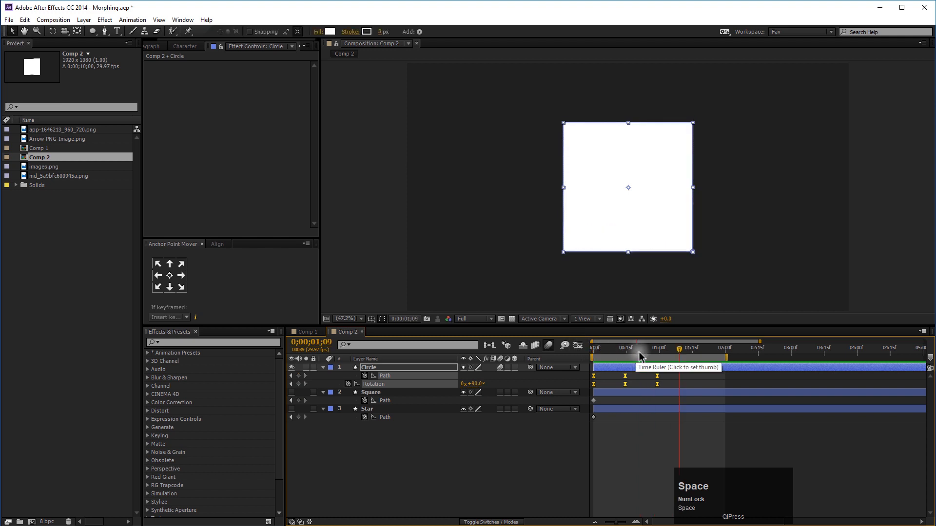
left_click(641, 441)
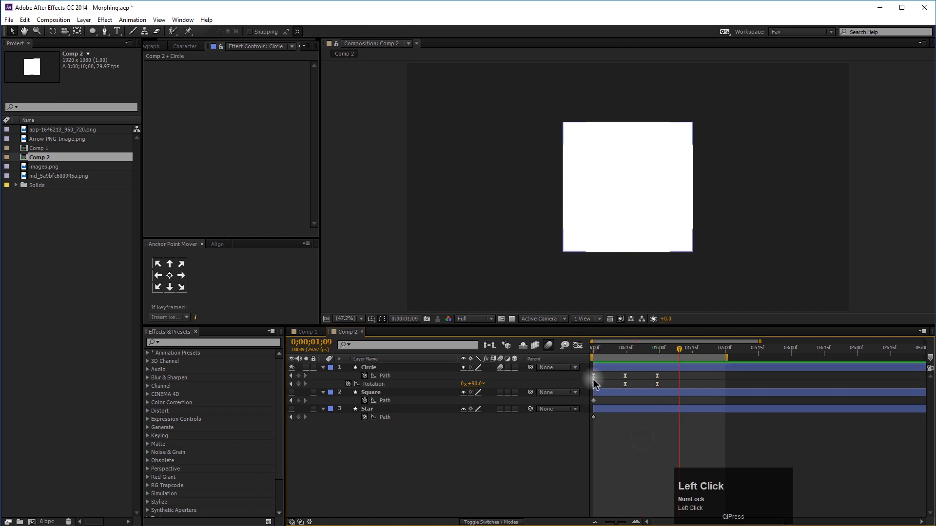
Step: Copy the Circle's first Path keyframe and paste it at 0;00;01;15 so the square morphs back into a circle
left_click_drag(607, 349, 584, 348)
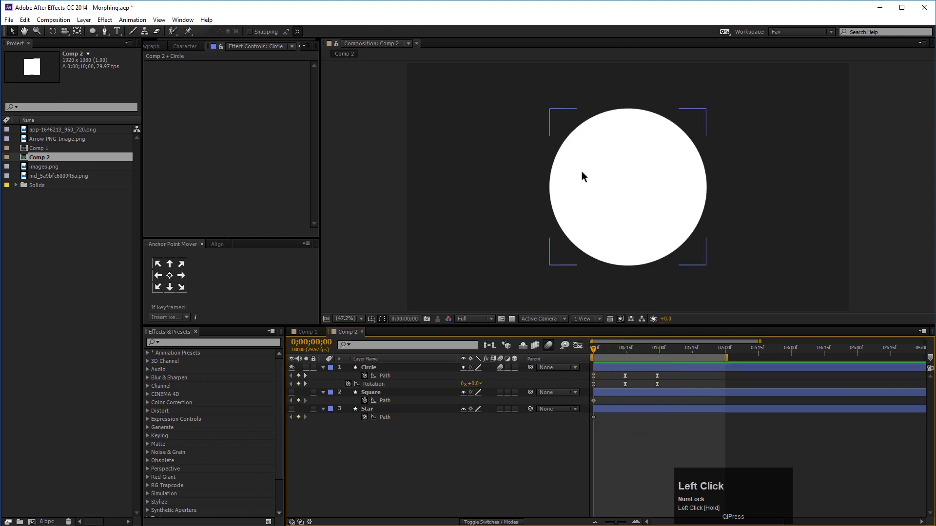
left_click(503, 444)
left_click(594, 377)
key("ctrl+c")
left_click_drag(655, 355, 700, 358)
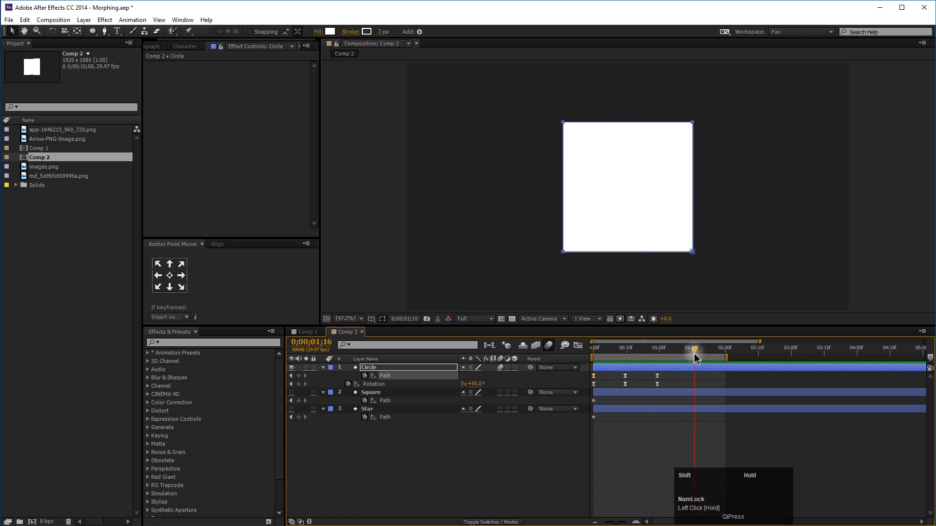
key("ctrl+v")
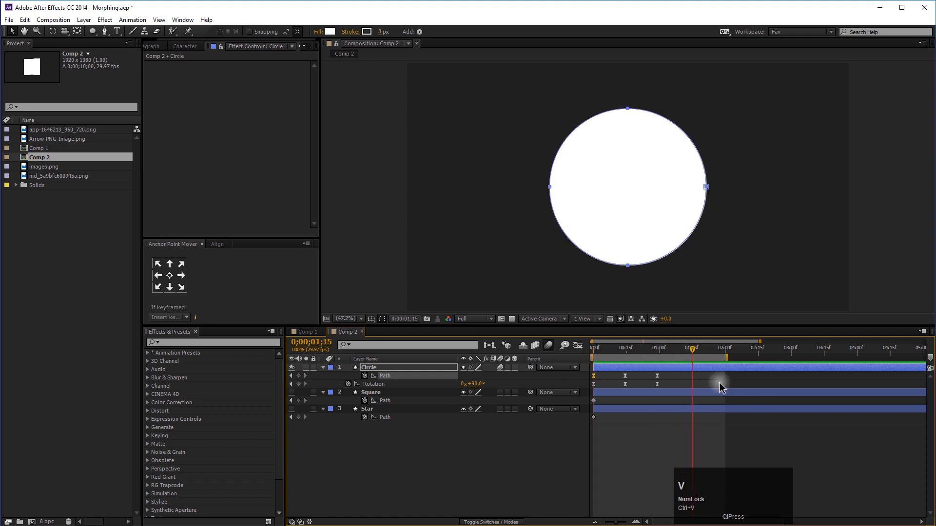
Step: Set the Circle's Rotation to 180° at 0;00;01;15 and preview the new segment
mouse_move(683, 356)
left_mouse_down()
mouse_move(658, 349)
mouse_move(693, 353)
left_mouse_up()
left_click(481, 386)
type("180")
key("Return")
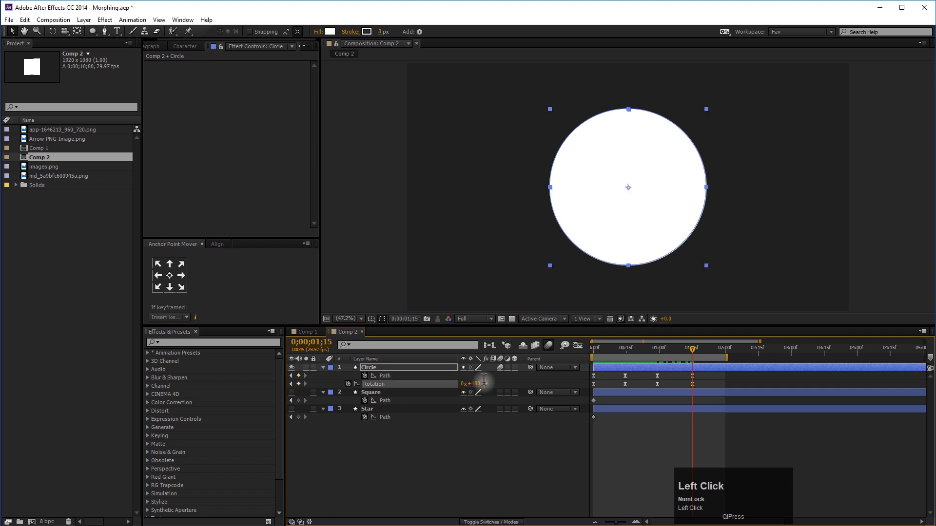
left_click(655, 351)
key("space")
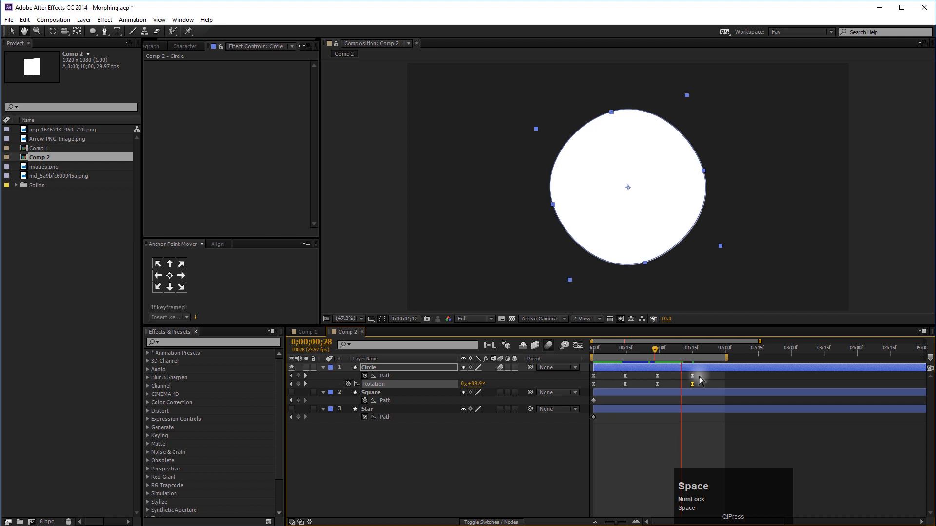
key("space")
Step: Reshape the speed graph between the Circle's last two Rotation keyframes so the speed peaks early and eases out
left_click_drag(703, 381, 656, 386)
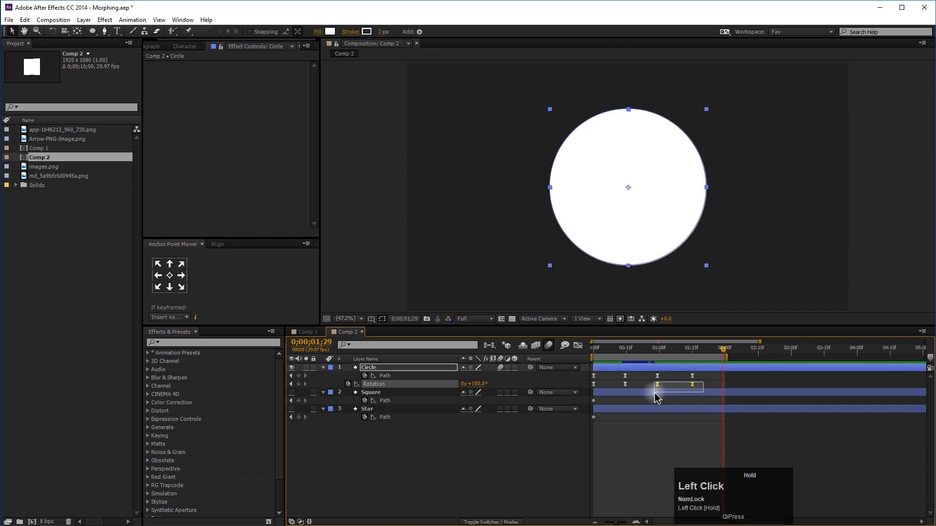
left_click(577, 345)
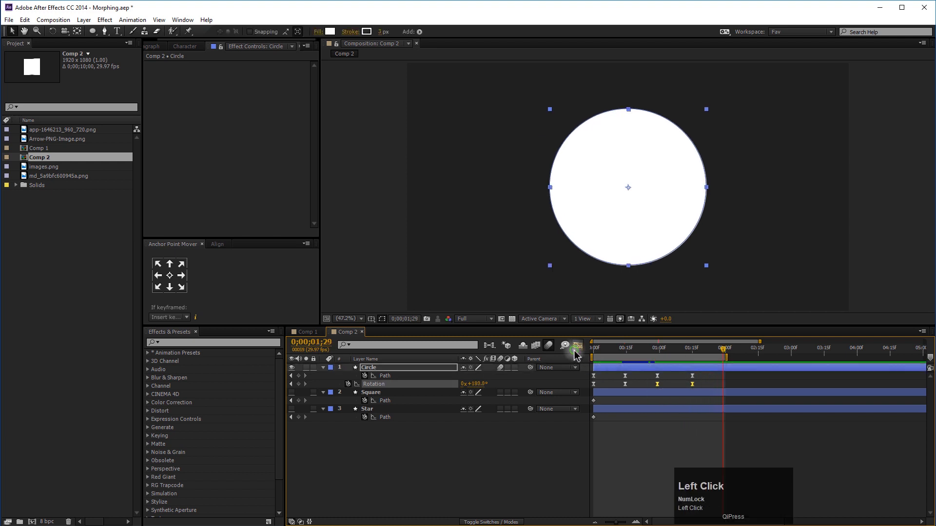
left_click(635, 521)
left_click(635, 522)
left_click_drag(700, 521, 670, 521)
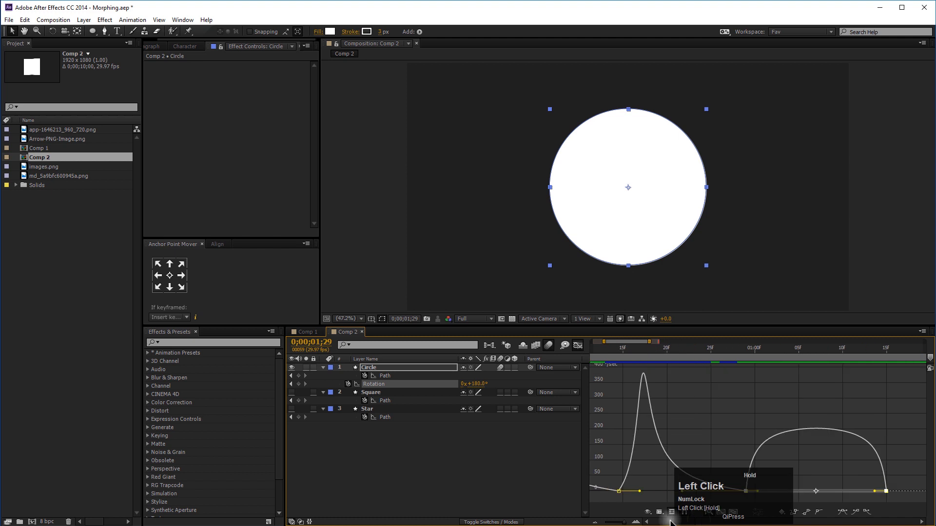
left_click(710, 521)
left_click_drag(709, 521, 701, 522)
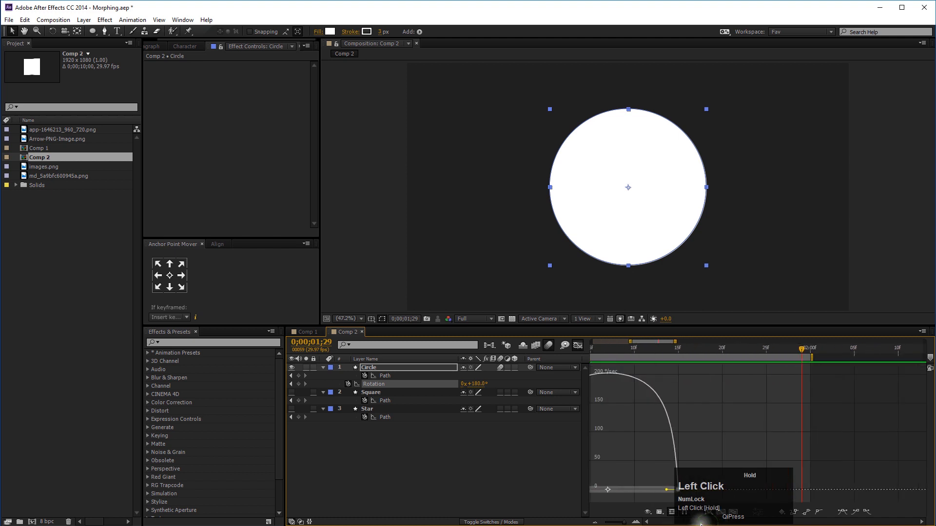
left_click_drag(666, 490, 567, 490)
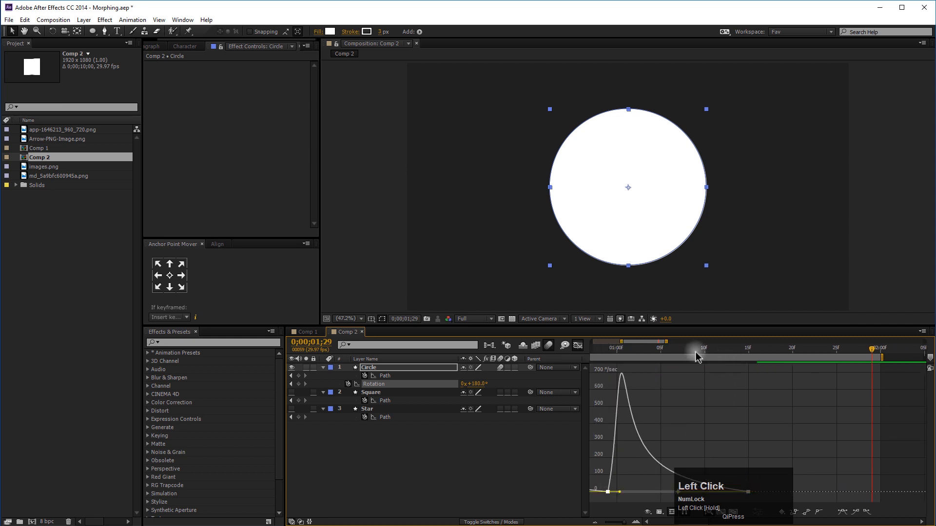
left_click(577, 345)
Step: Zoom the timeline out and preview the animation from the start
left_click_drag(703, 351, 493, 355)
key("minus")
key("minus")
key("minus")
key("minus")
key("space")
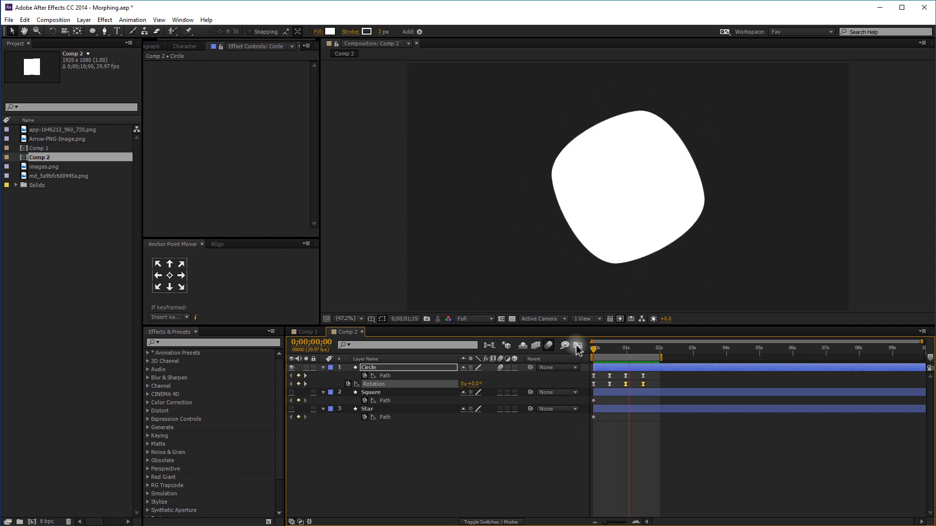
key("space")
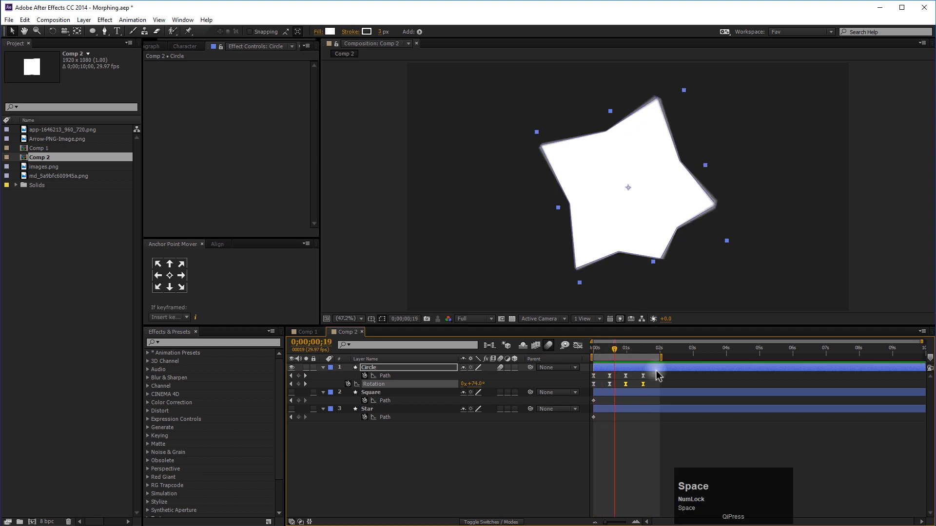
Step: Reshape the speed graph between the Circle's last two Path keyframes so it peaks early like the previous segments
left_click_drag(655, 379, 618, 372)
left_click(577, 345)
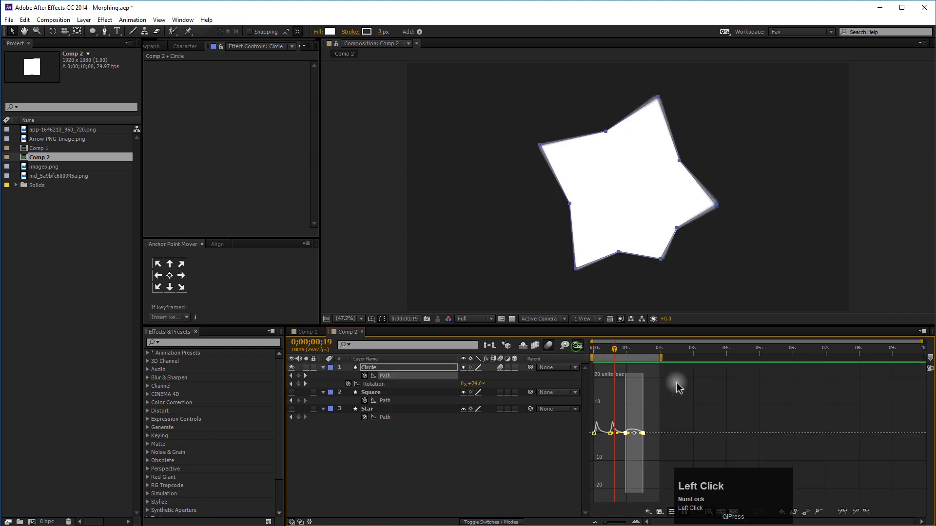
left_click(635, 521)
left_click(635, 522)
left_click_drag(765, 423, 721, 434)
left_click_drag(707, 493, 666, 495)
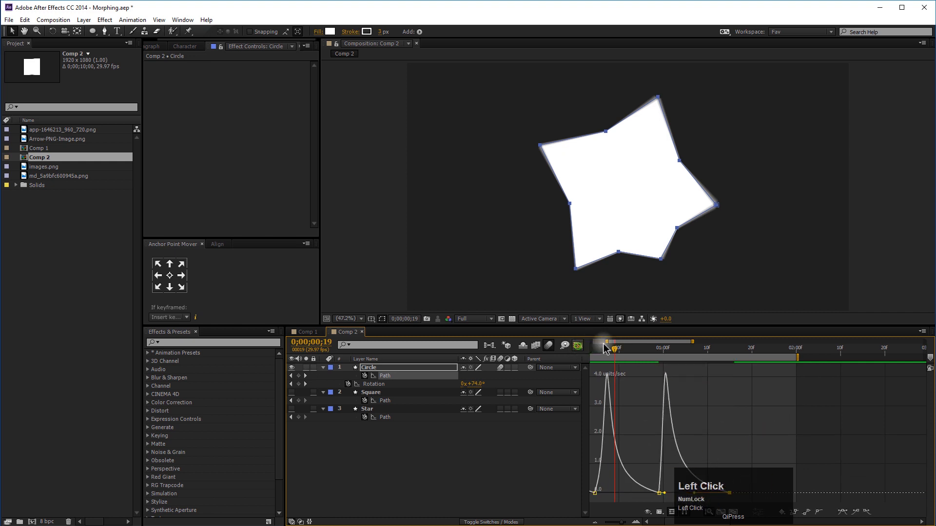
left_click(578, 345)
Step: Replay the circle-star-square-circle morph and widen the timeline panel by narrowing Effects & Presets
key("space")
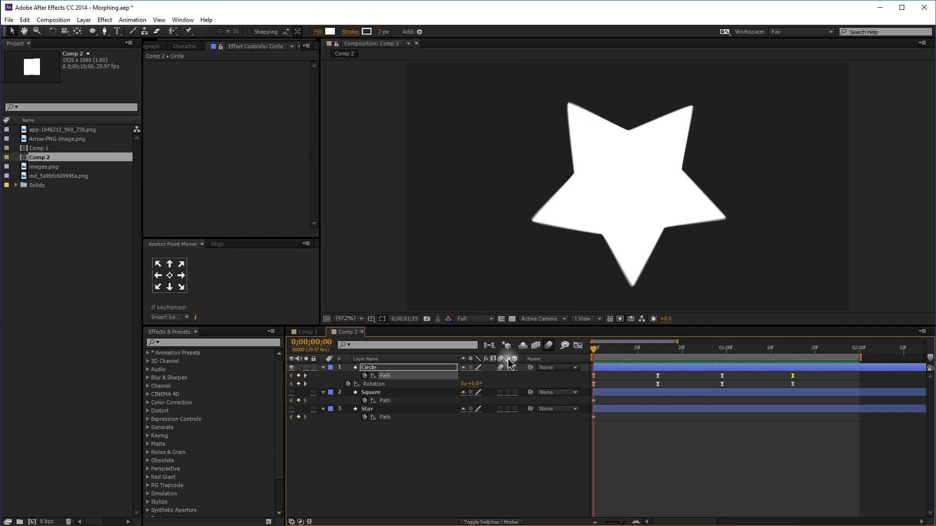
left_click(712, 348)
left_click_drag(595, 349, 467, 395)
left_click(442, 460)
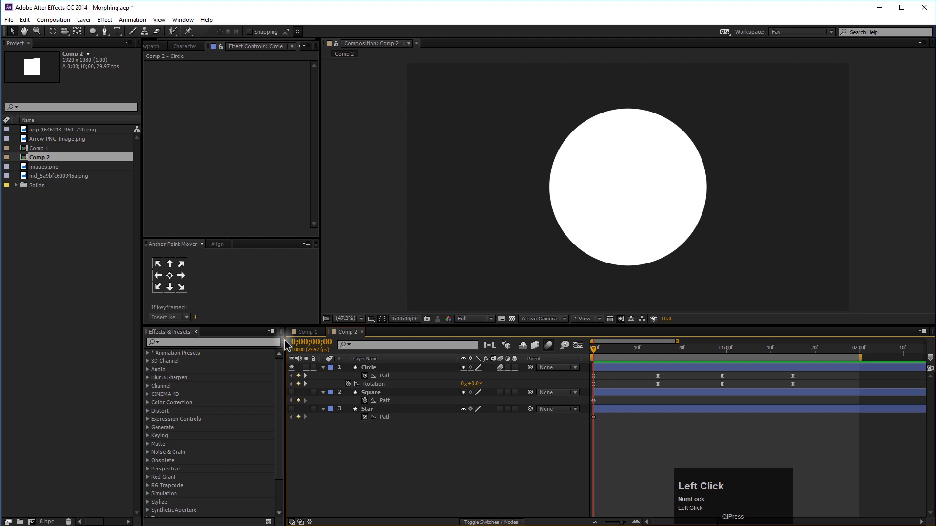
left_click_drag(283, 343, 254, 342)
left_click(359, 454)
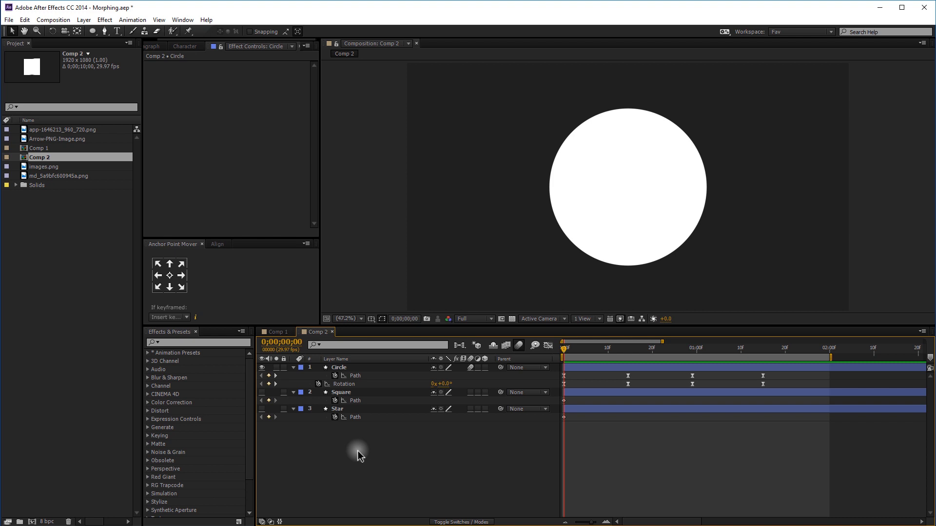
left_click_drag(574, 355, 378, 444)
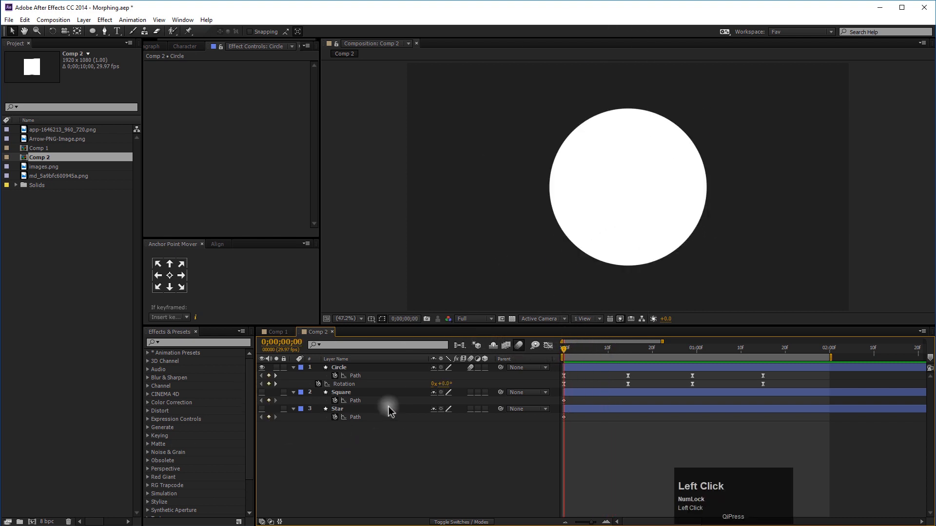
left_click_drag(574, 349, 509, 385)
left_click(512, 288)
left_click_drag(418, 479, 324, 337)
left_click(450, 474)
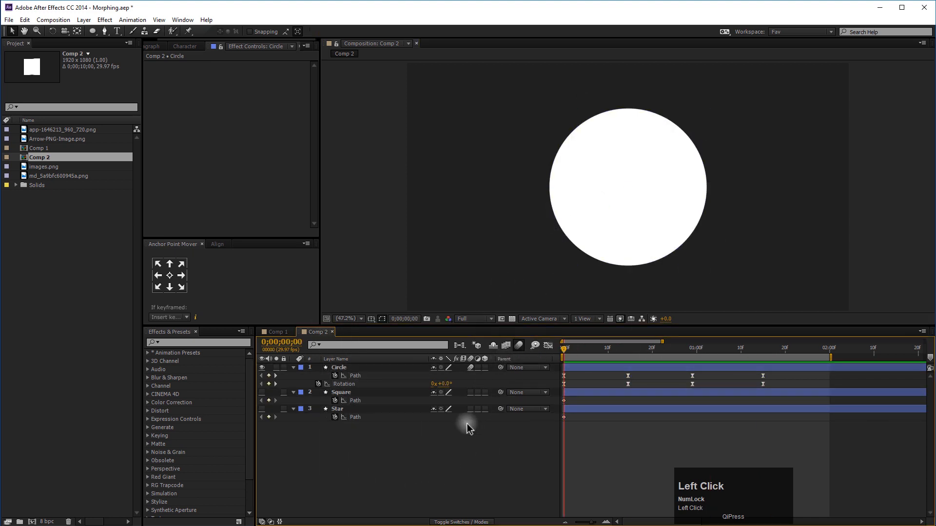
Step: Try moving the Circle down and to the left of the composition's centre, and undo the move
left_click_drag(594, 213, 495, 263)
left_click_drag(612, 346, 502, 378)
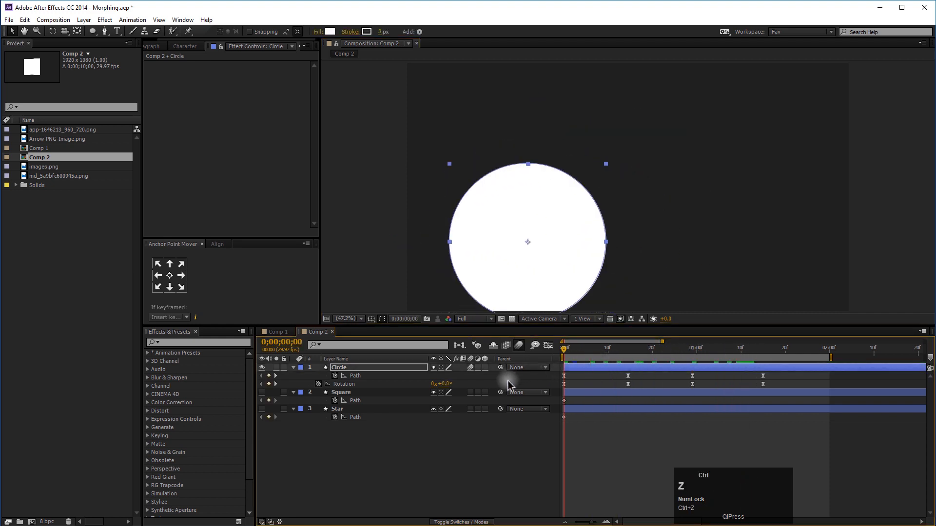
key("ctrl+z")
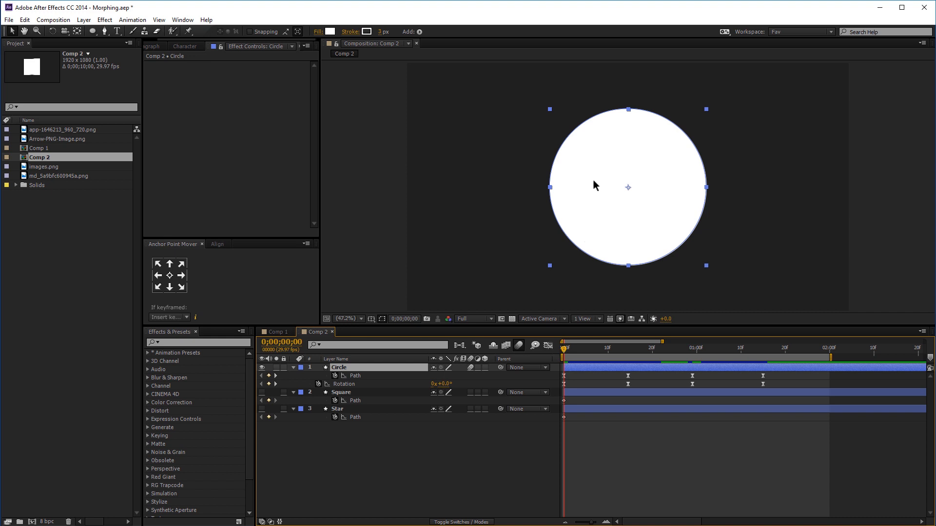
left_click_drag(510, 154, 702, 266)
left_click(783, 198)
left_click_drag(799, 166, 516, 261)
left_click_drag(414, 179, 687, 249)
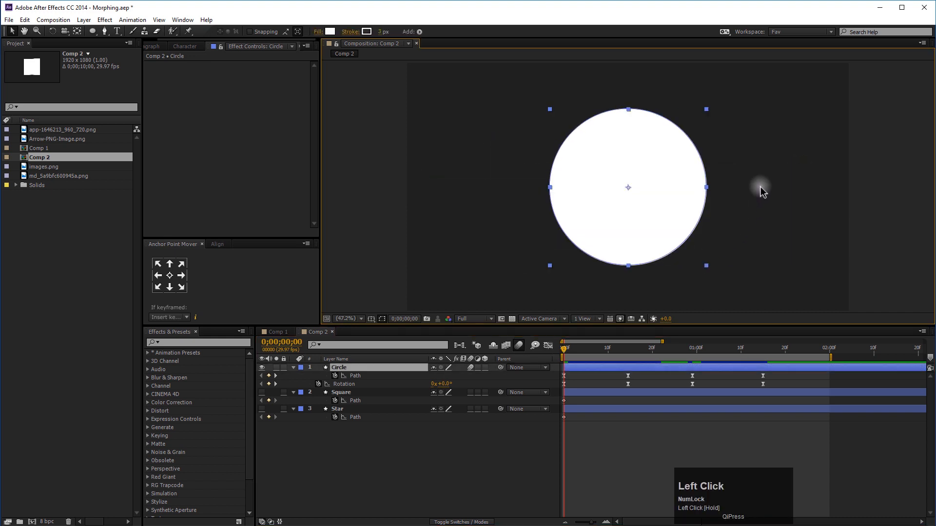
left_click_drag(478, 142, 637, 191)
Step: Enlarge the Anchor Point Mover panel and use it to centre the Circle layer's anchor point
left_click_drag(245, 238, 244, 220)
left_click(355, 454)
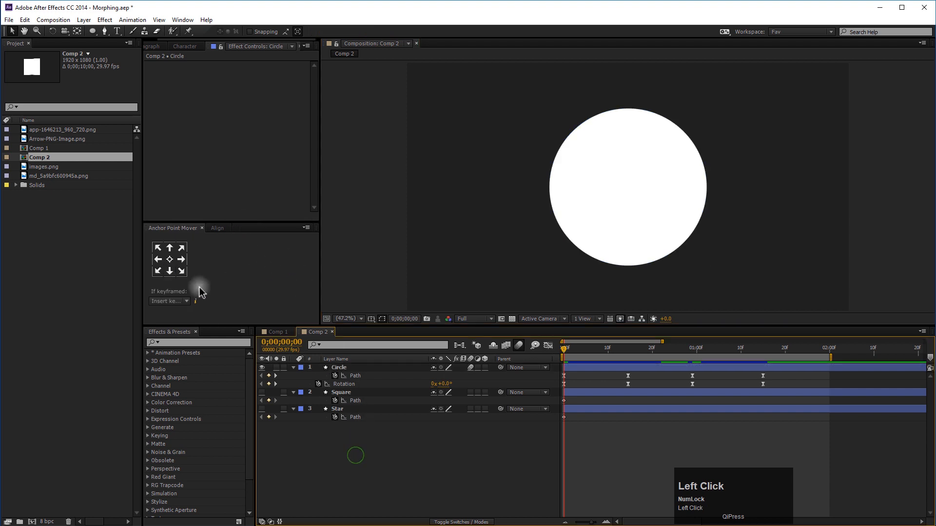
left_click(171, 229)
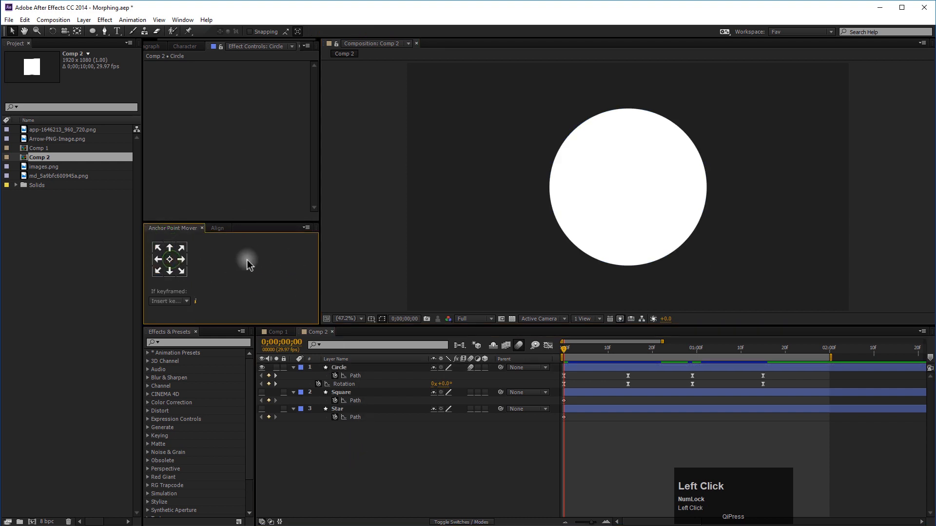
left_click(618, 186)
left_click(167, 261)
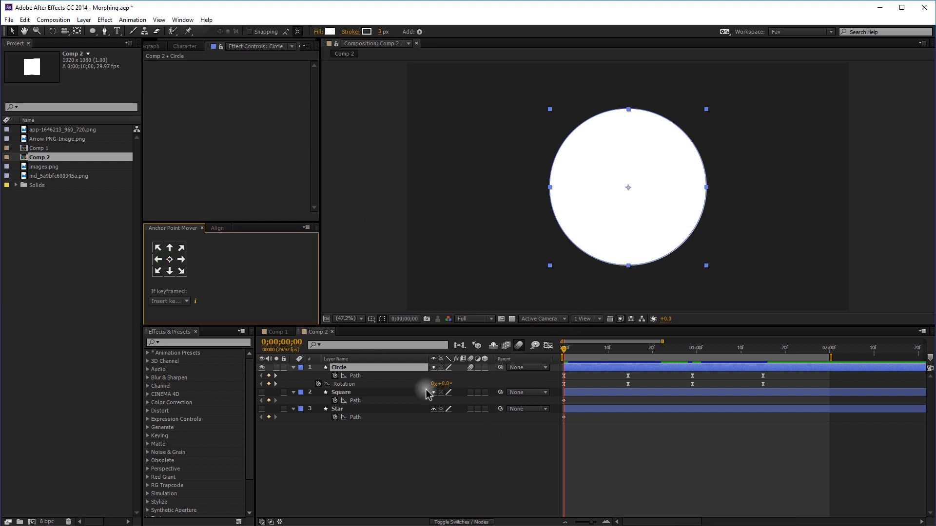
Step: Move the Circle's anchor point away with the Pan Behind tool and snap it back to the shape's centre
left_click(77, 31)
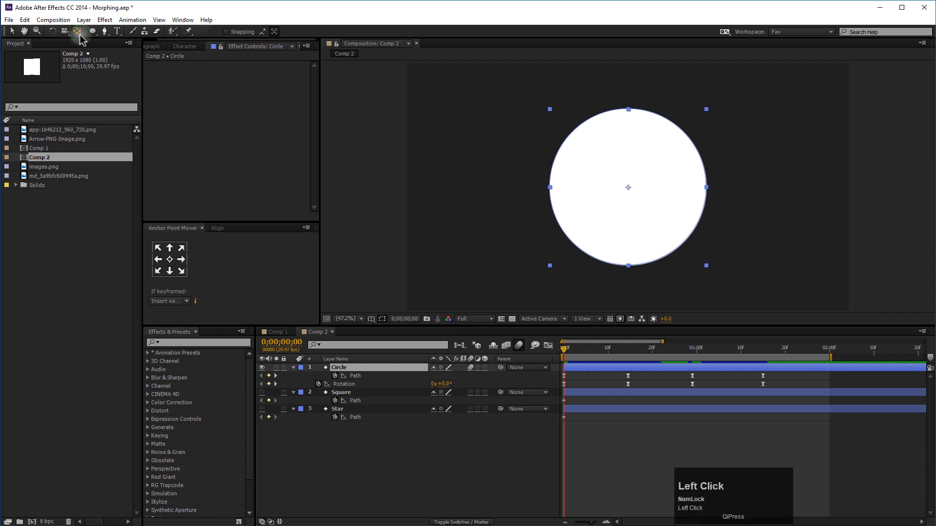
left_click(628, 186)
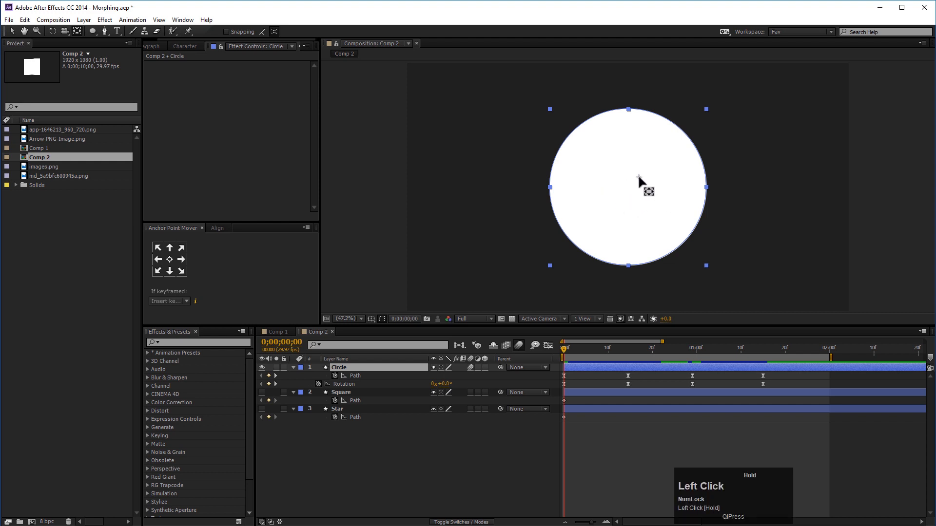
left_click_drag(639, 176, 705, 111)
left_click_drag(619, 111, 619, 185)
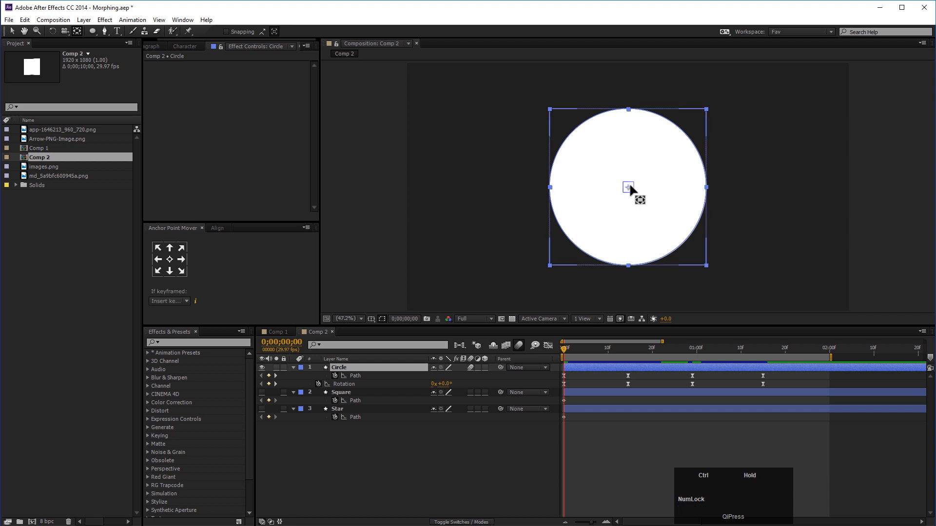
left_click_drag(630, 185, 630, 186)
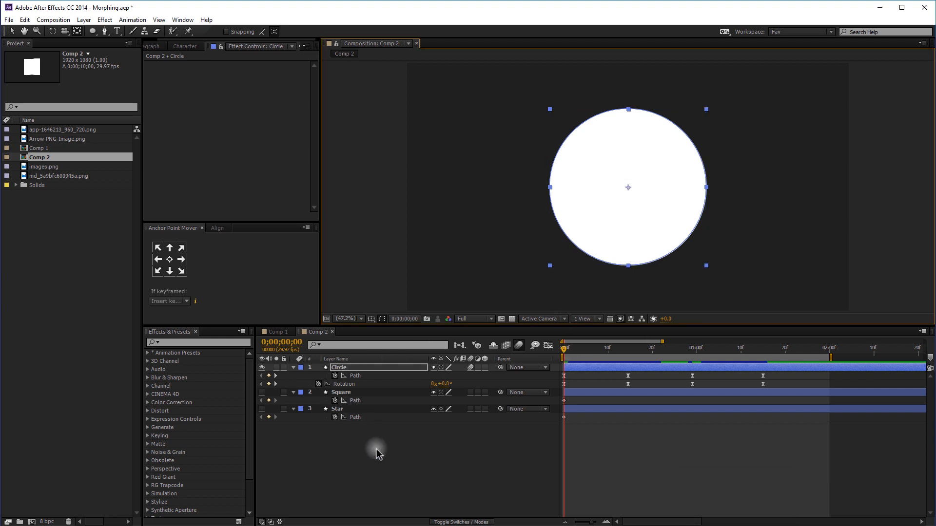
Step: Delete the Path keyframes of the Square and Star layers and scrub through the start of the morph
left_click(352, 392)
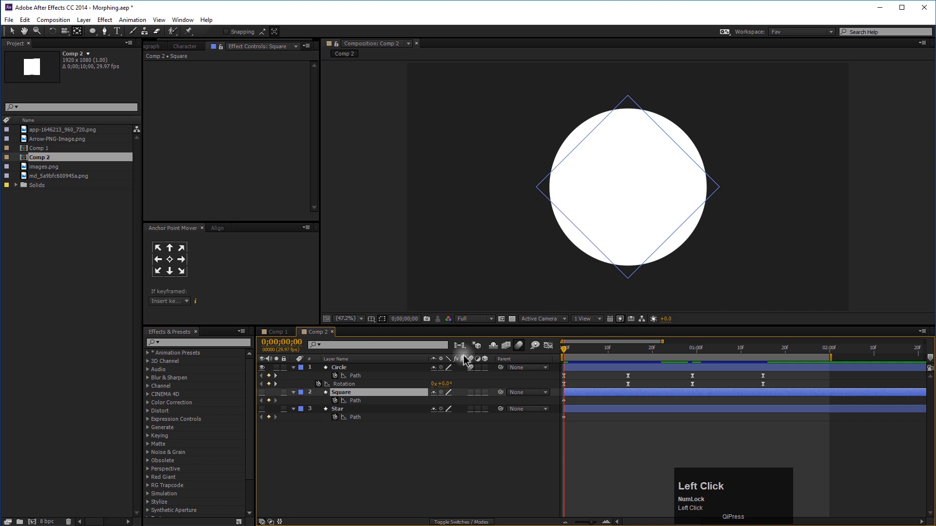
left_click_drag(331, 398, 329, 394)
key("Delete")
left_click(589, 353)
left_click_drag(536, 359, 608, 352)
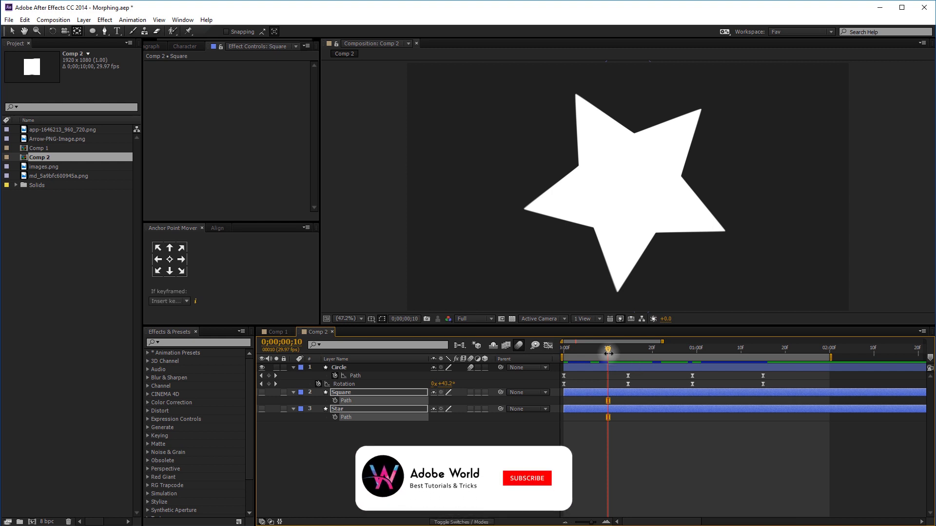
left_click_drag(608, 352, 565, 352)
Step: Switch to Comp 1 and preview its arrow animation
left_click(274, 332)
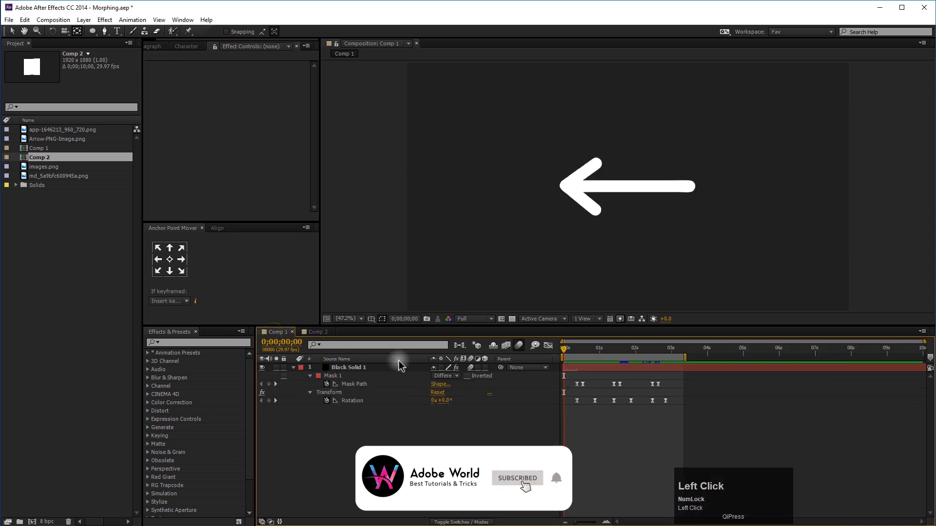
key("space")
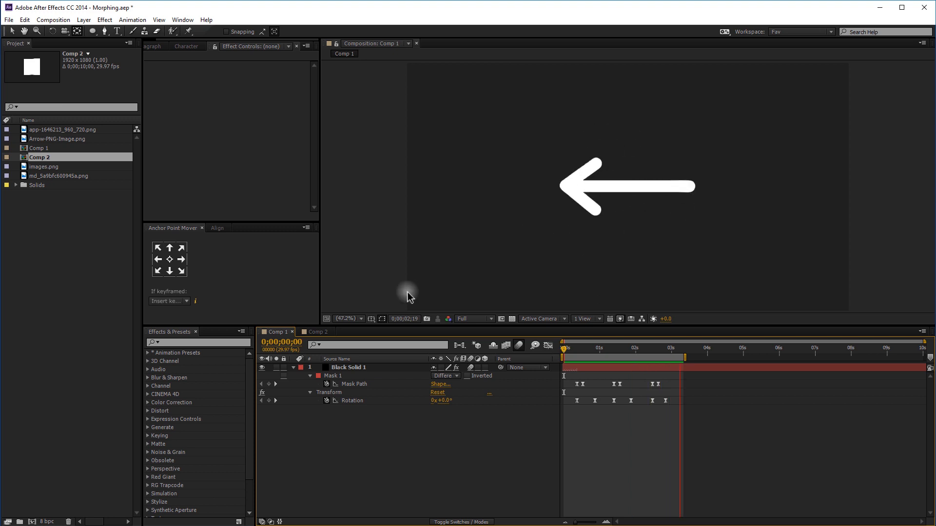
key("space")
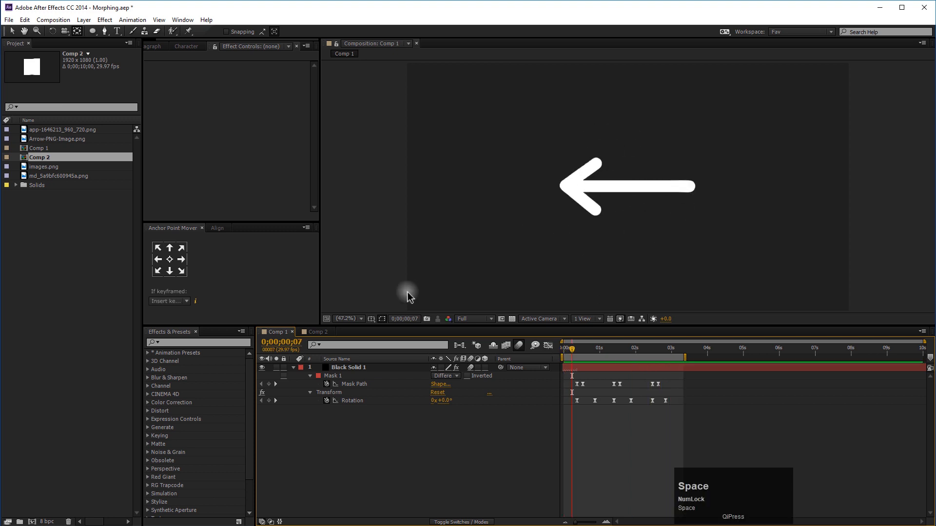